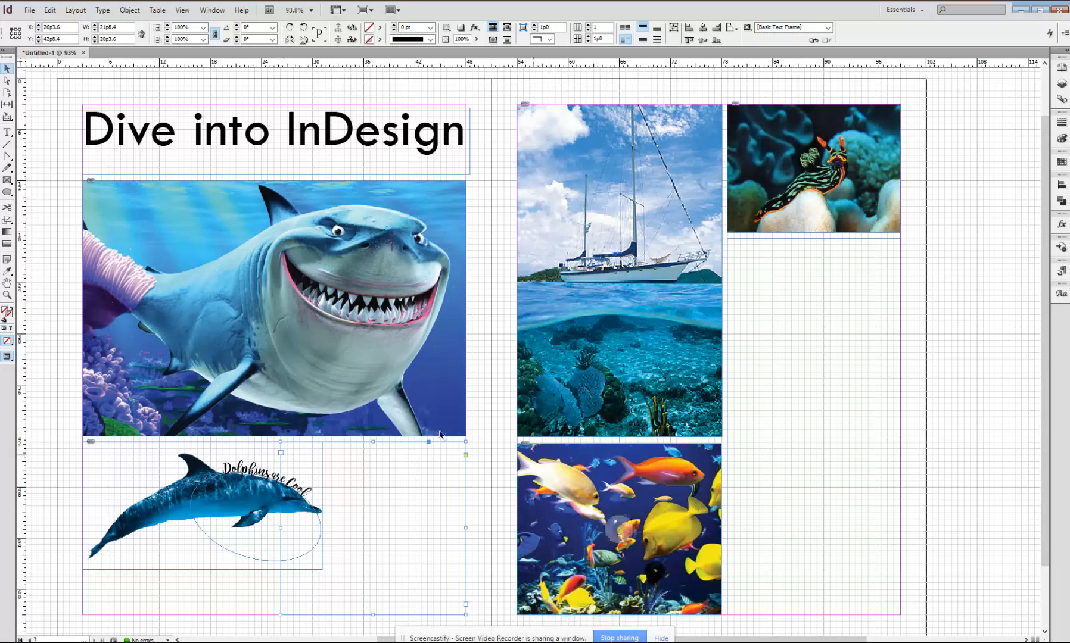
Step: Fill the empty text frame beside the dolphin with placeholder text
left_click(6, 133)
left_click(356, 585)
left_click(102, 10)
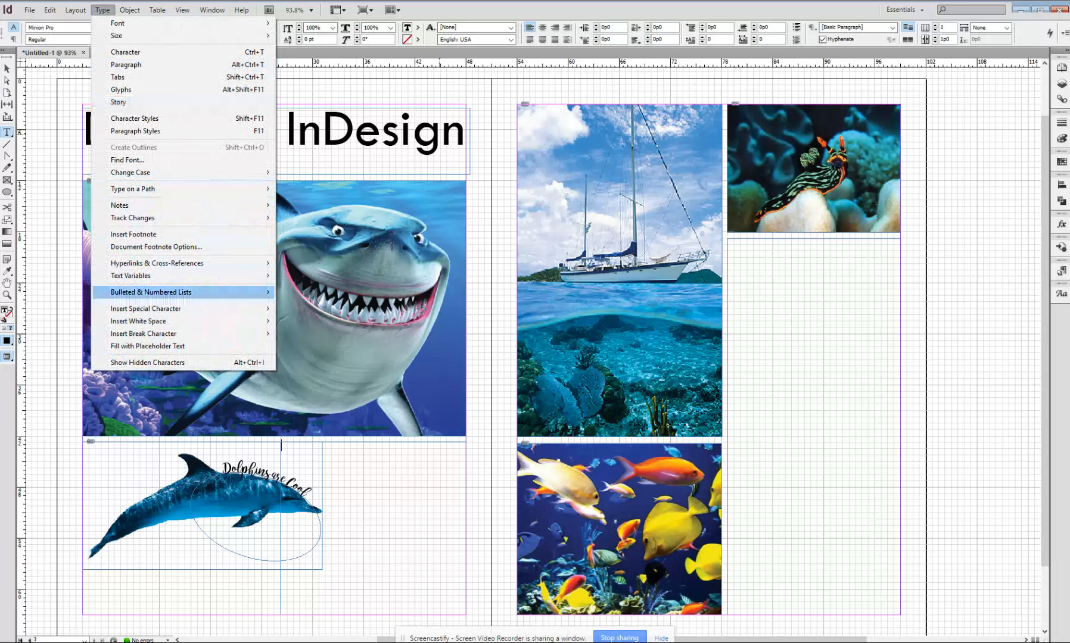
left_click(147, 346)
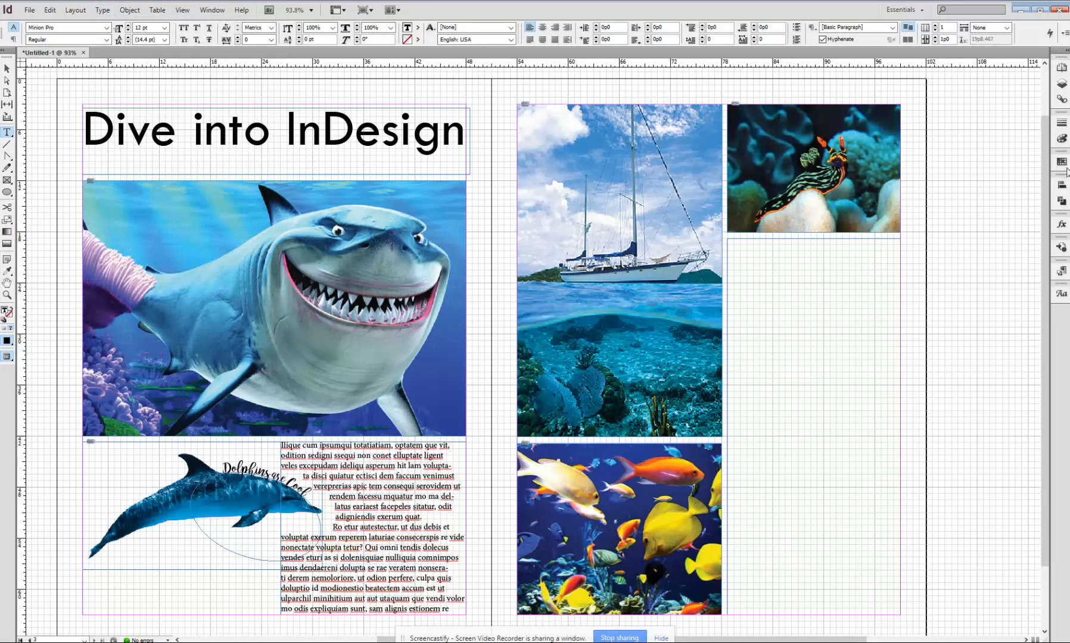
Step: Show the Text Wrap settings for the dolphin image and set it to no text wrap
left_click(7, 69)
left_click(105, 510)
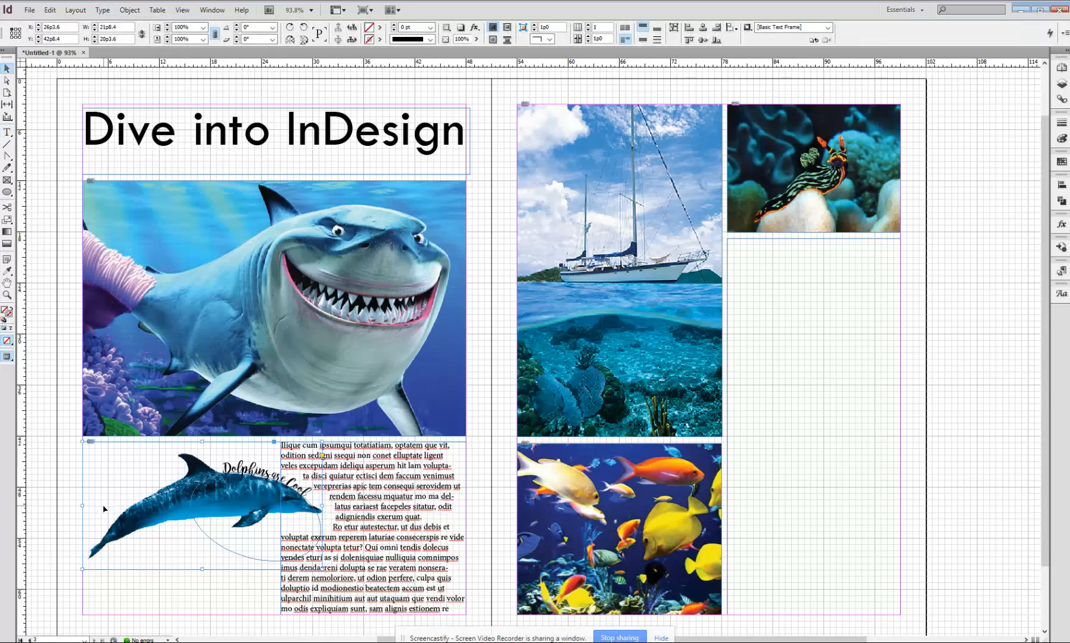
left_click(212, 10)
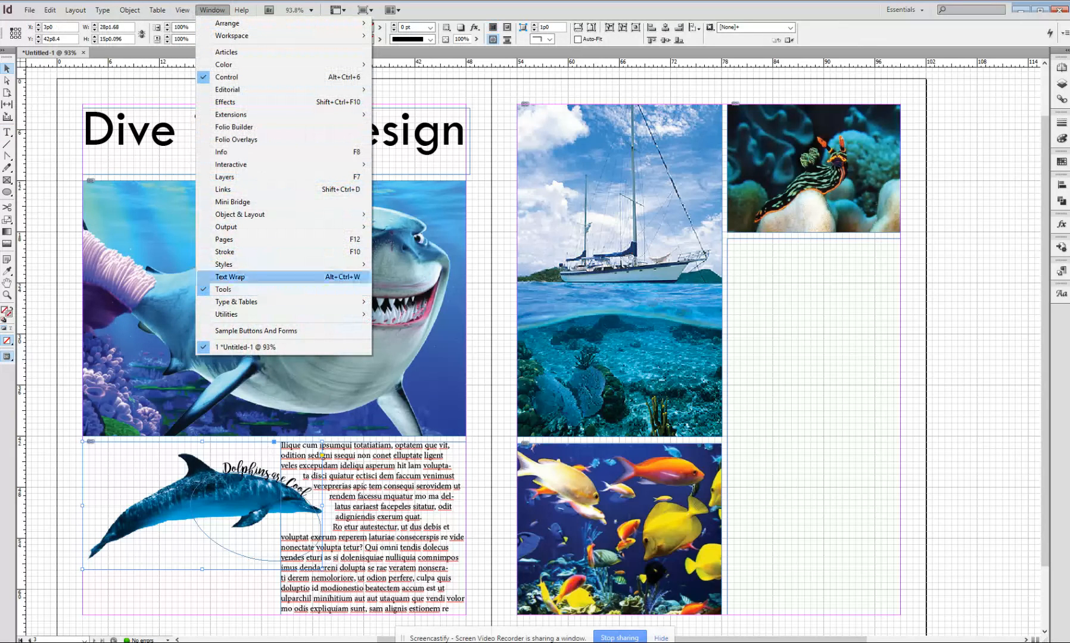
left_click(229, 277)
left_click(779, 303)
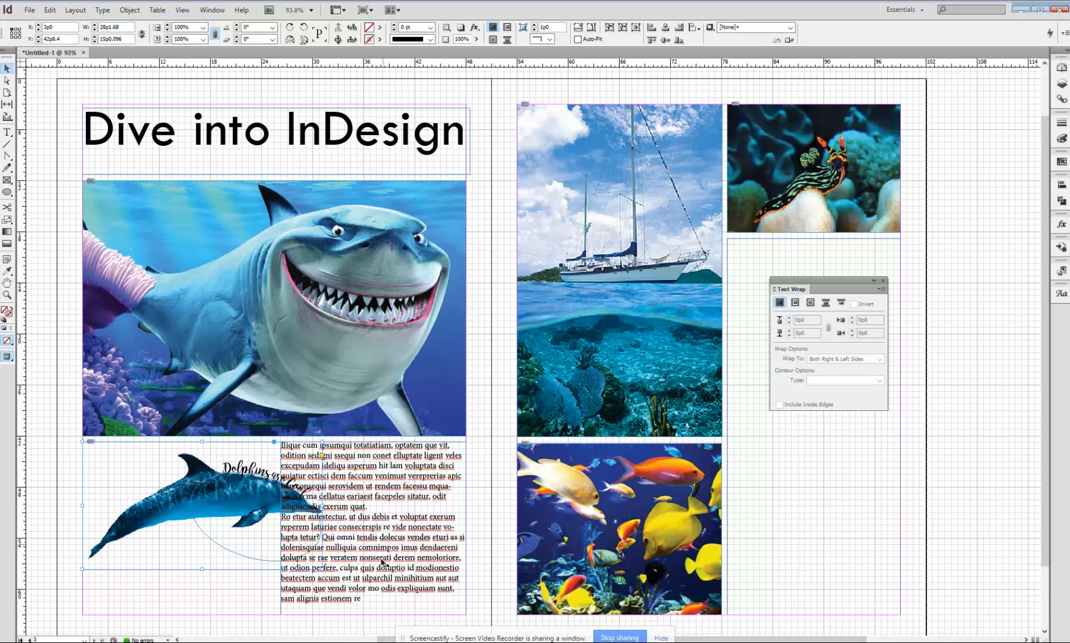
Step: Shift the text frame slightly toward the dolphin to X 26p0 and dock the Text Wrap panel among the collapsed panels
mouse_move(394, 565)
left_mouse_down()
mouse_move(413, 500)
mouse_move(395, 558)
mouse_move(390, 551)
left_mouse_up()
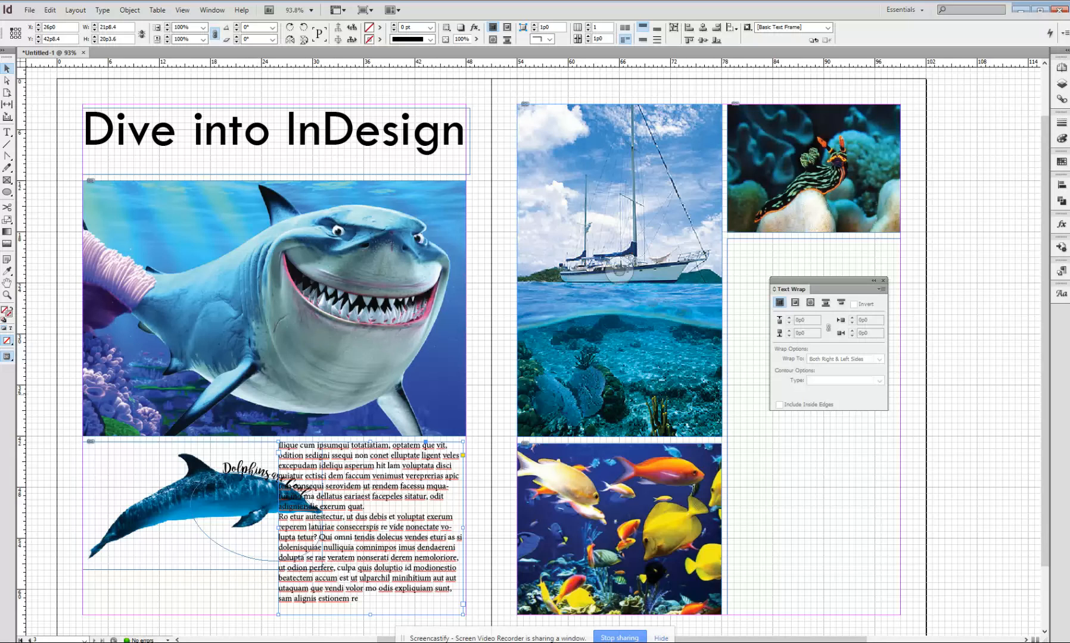
left_click(212, 10)
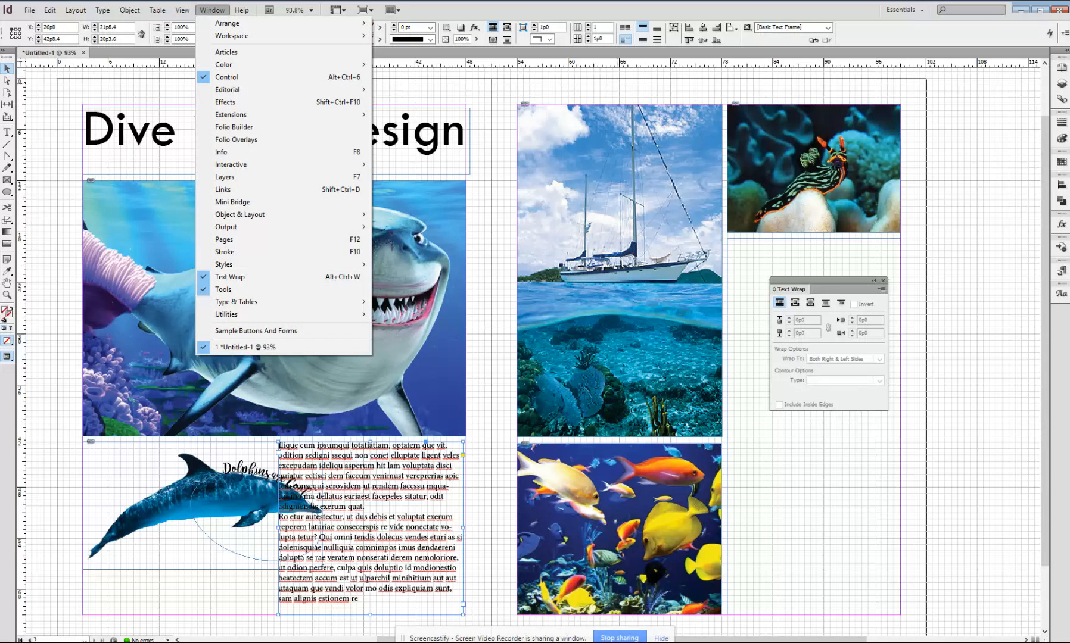
left_click_drag(837, 281, 1052, 315)
left_click(1062, 317)
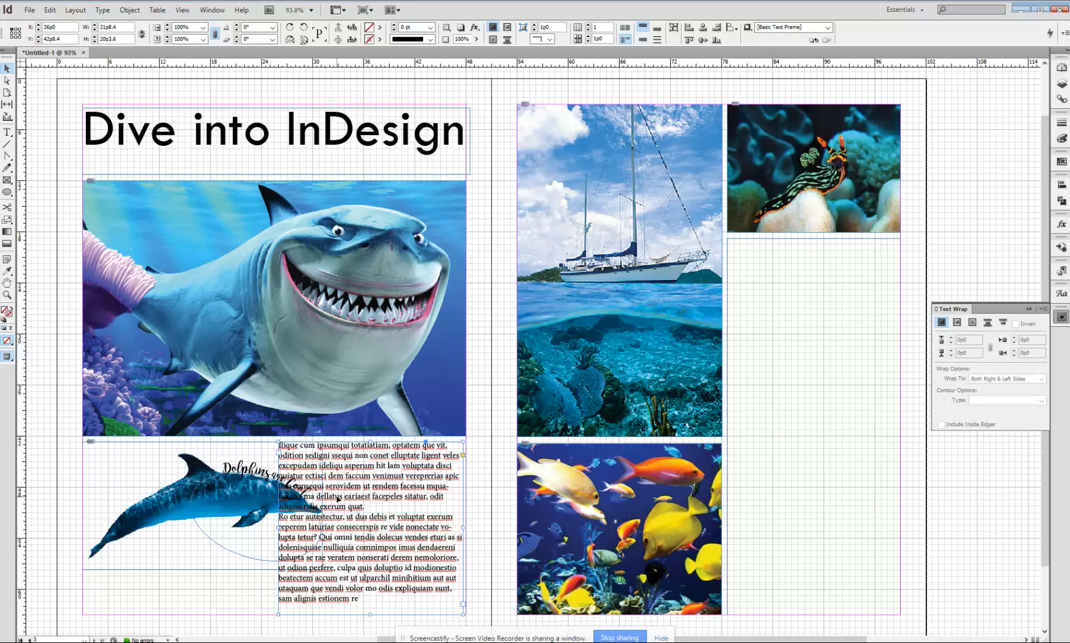
Step: Widen the text frame beside the dolphin to 22p0 and fill its remaining space with placeholder text
left_click_drag(464, 528, 465, 528)
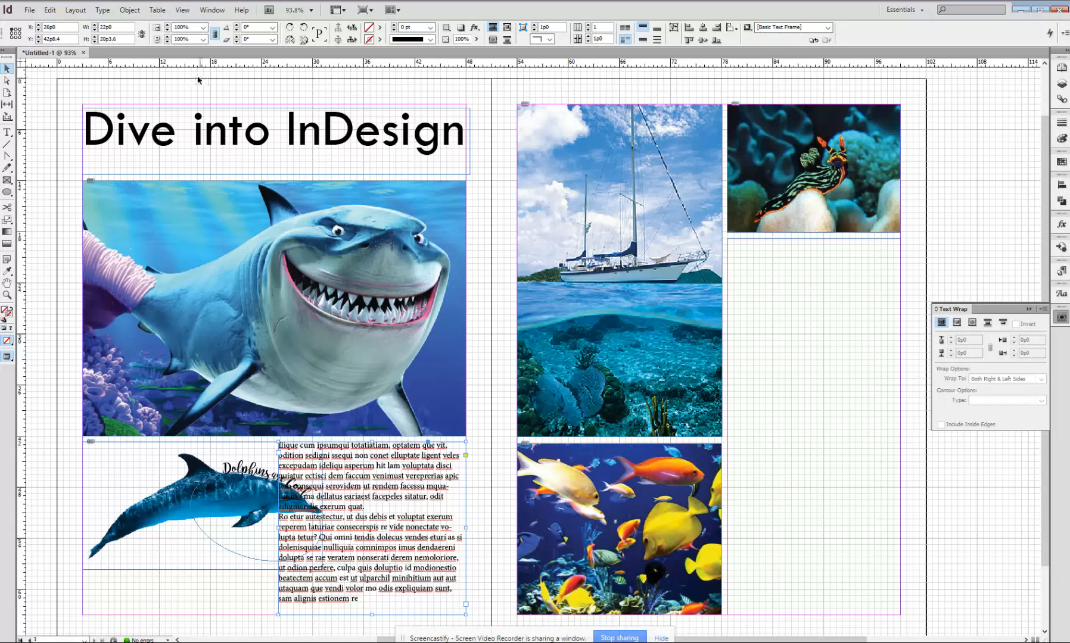
left_click(103, 10)
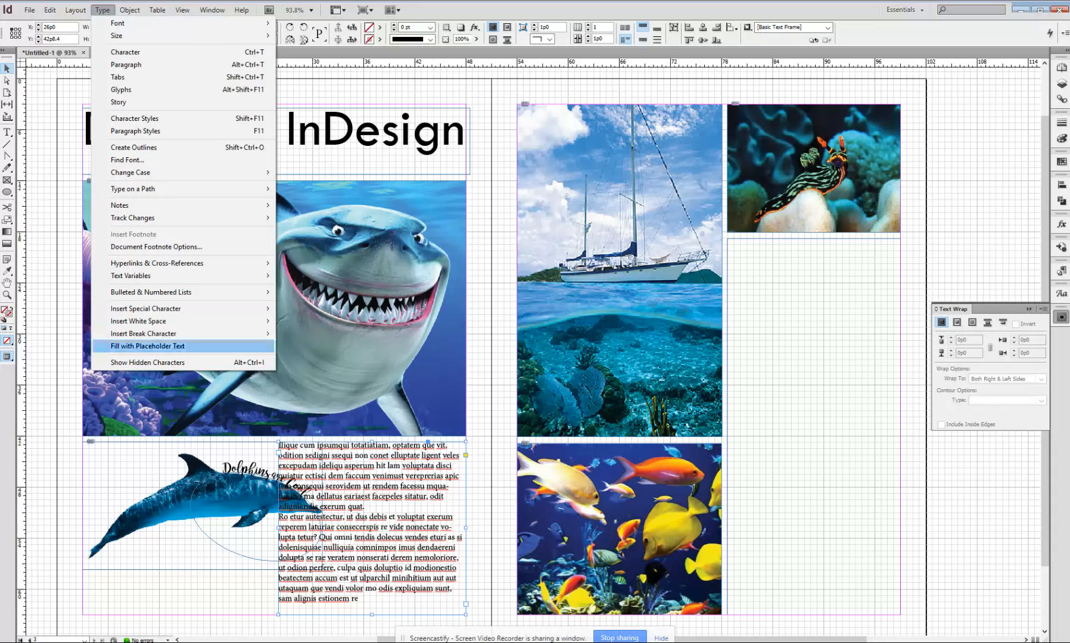
double_click(359, 599)
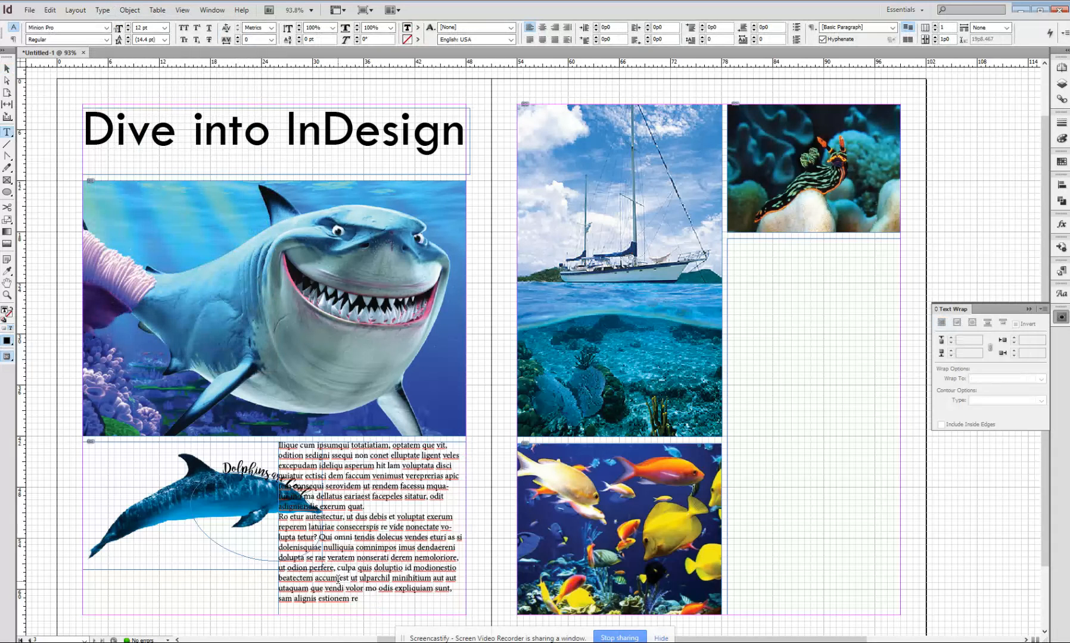
left_click(102, 10)
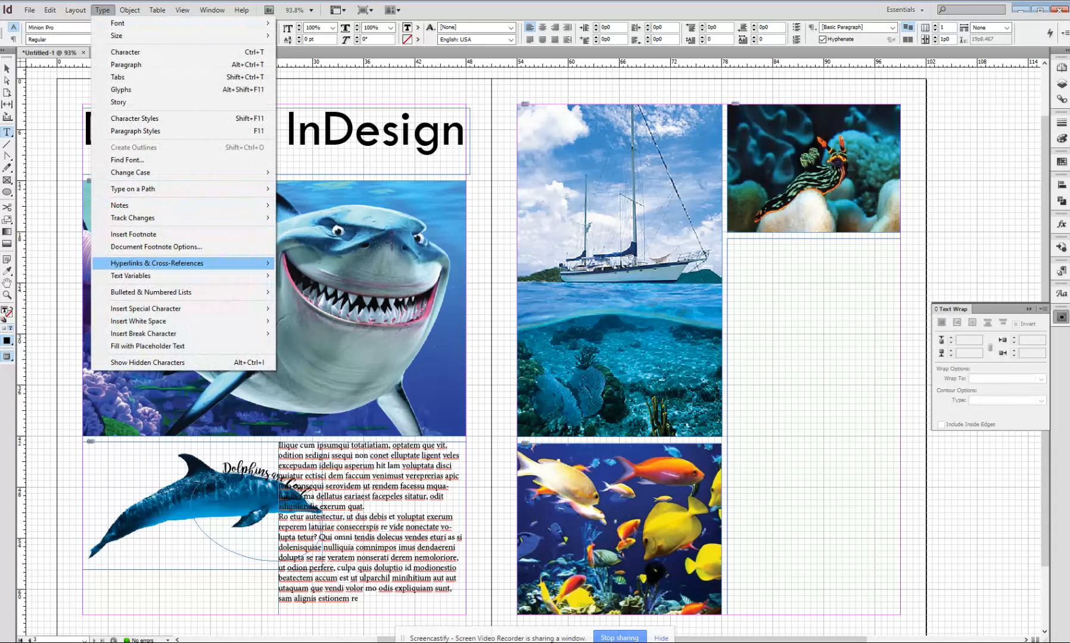
left_click(137, 346)
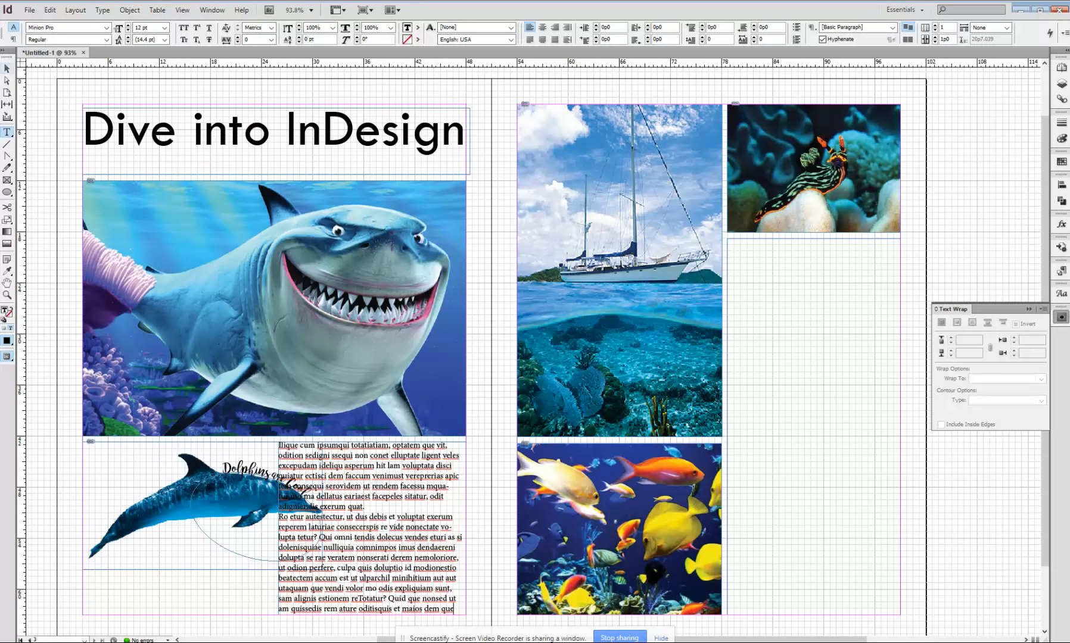
Step: Wrap the text around the dolphin image's bounding box with a 1p0 offset on all sides
left_click(7, 70)
left_click(160, 506)
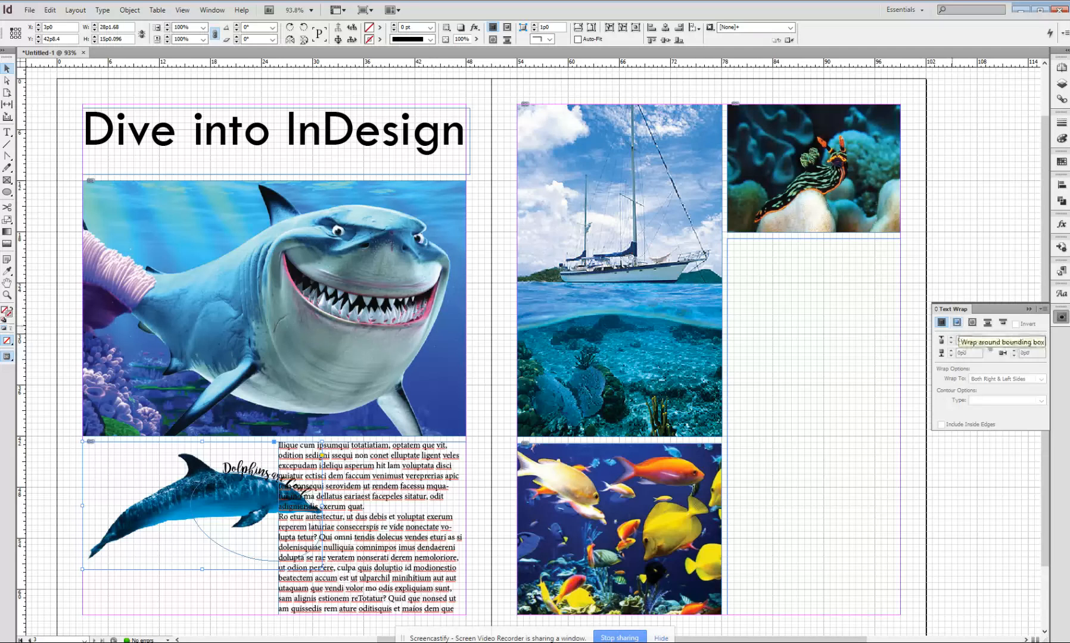
left_click(957, 322)
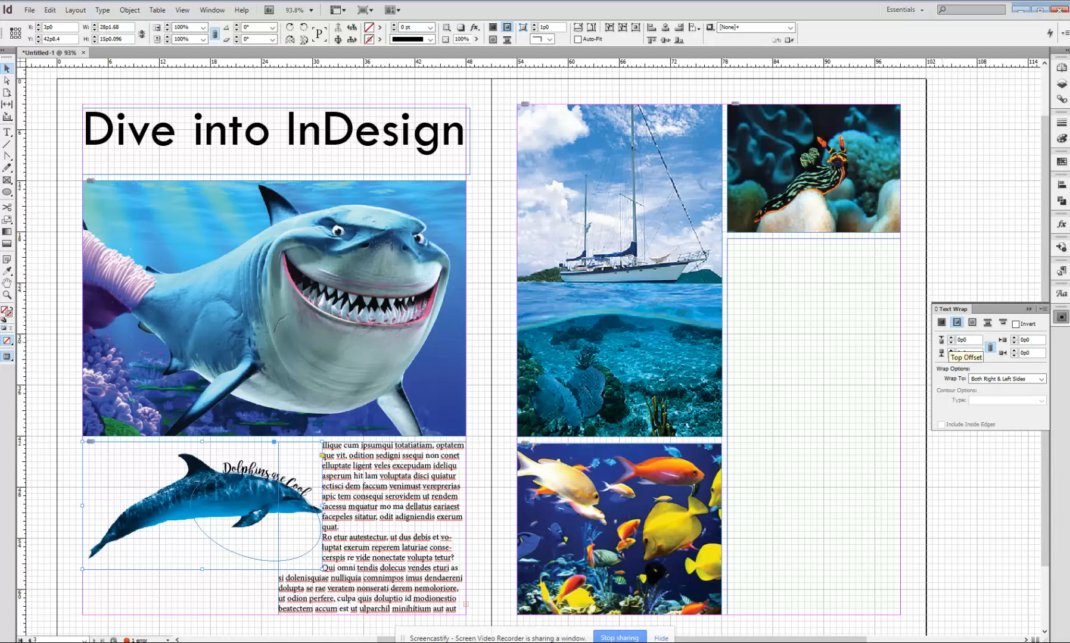
left_click_drag(970, 340, 935, 335)
type("1")
key("Tab")
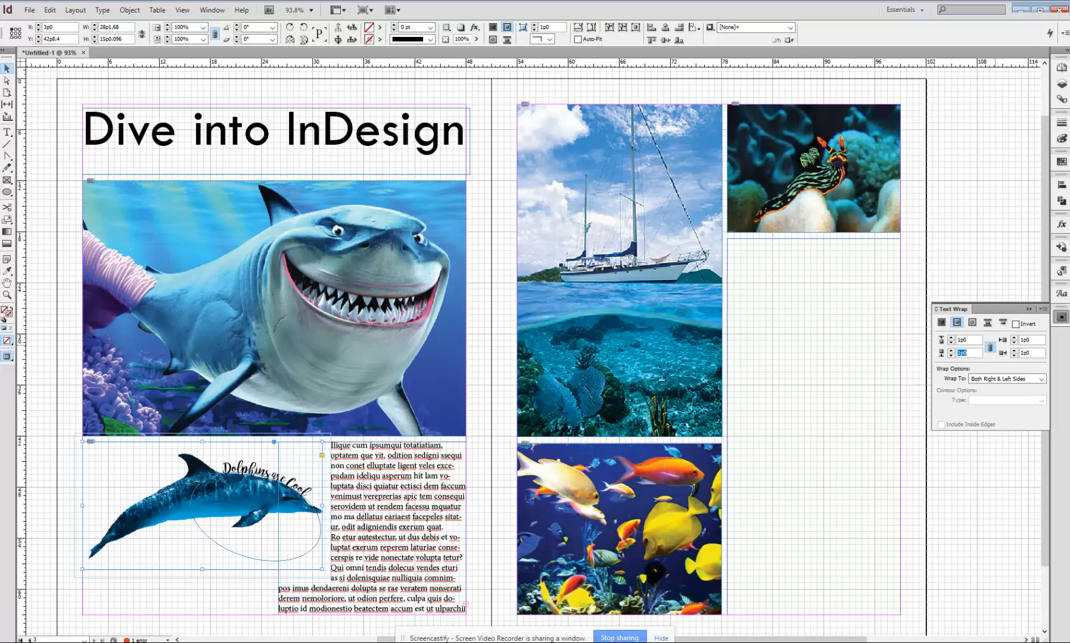
Step: Unlink the dolphin's wrap offsets, set the top offset to 0p0, and preview the spread without guides and frame edges
left_click(990, 348)
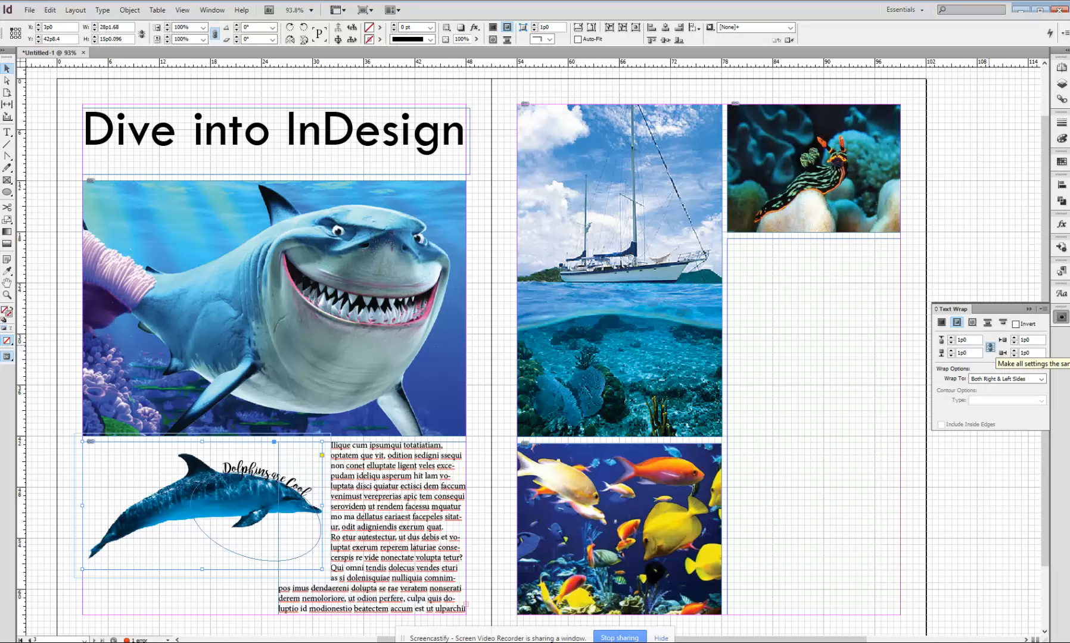
double_click(965, 340)
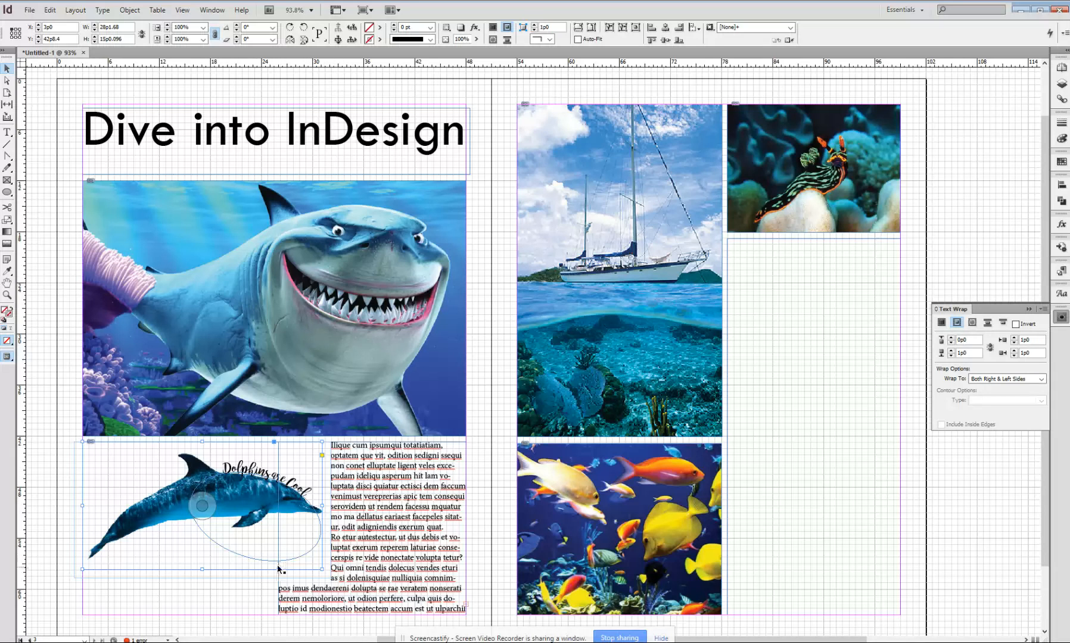
key("w")
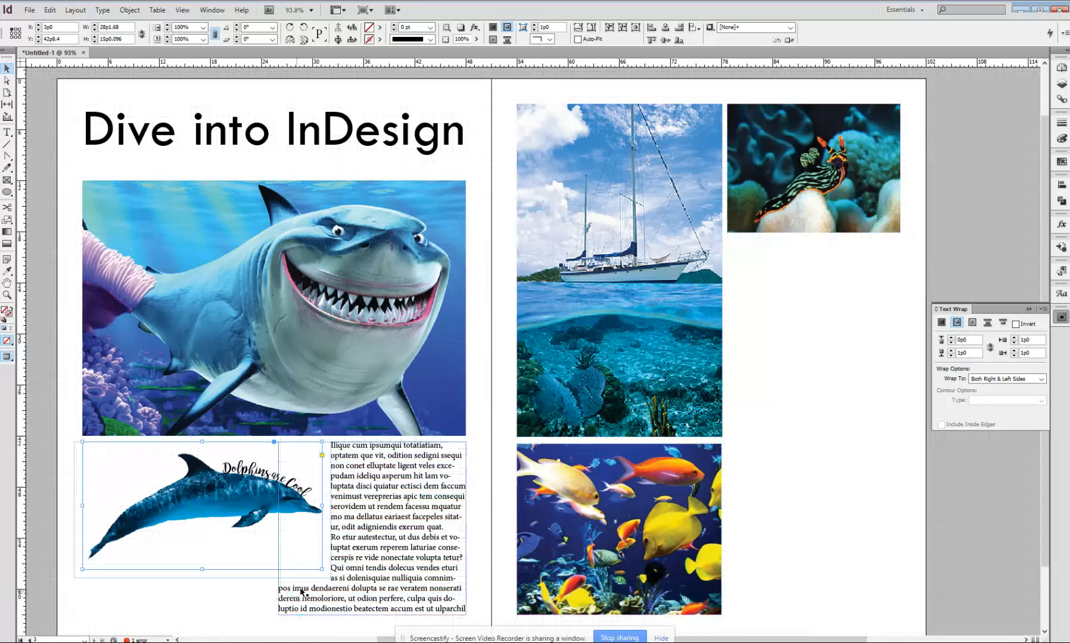
left_click(219, 609)
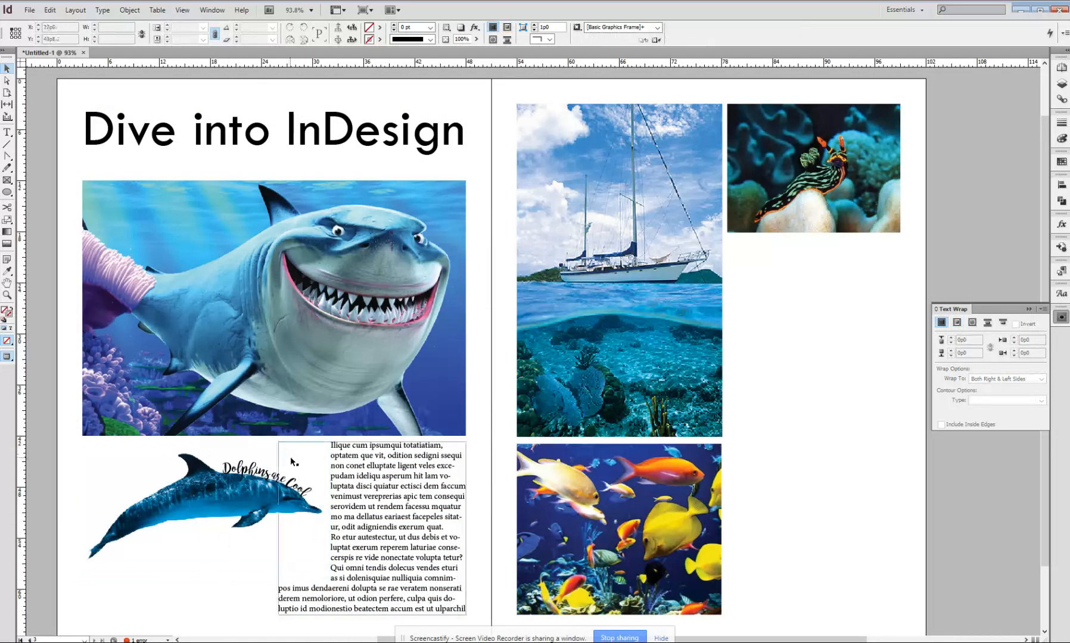
left_click(305, 561)
left_click(247, 556)
key("w")
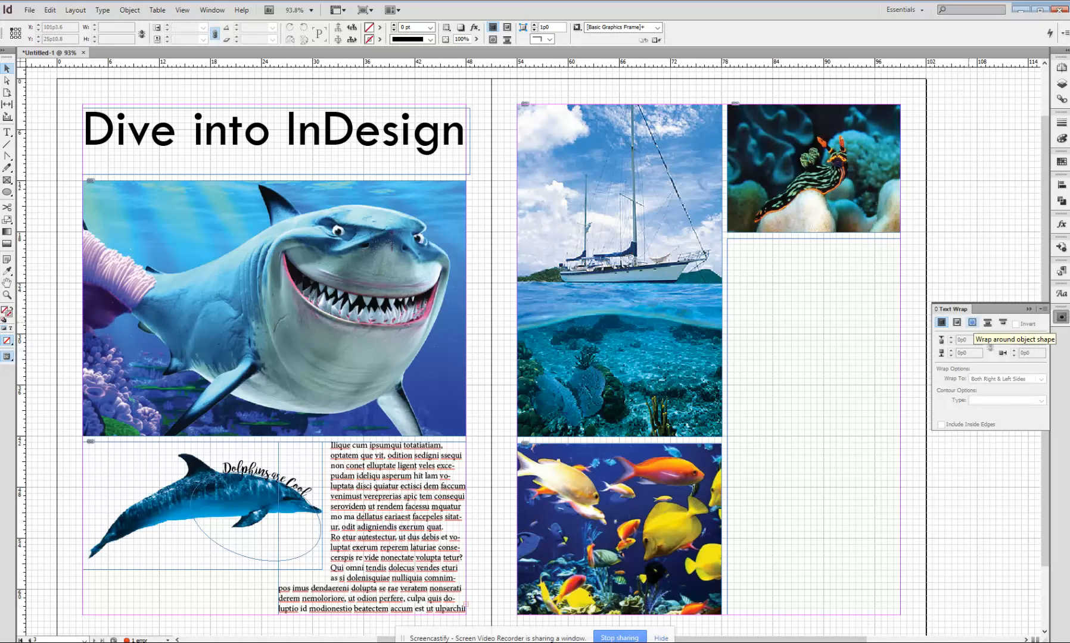
Step: Set the dolphin image's text wrap to follow the object shape, using the Detect Edges contour
left_click(972, 323)
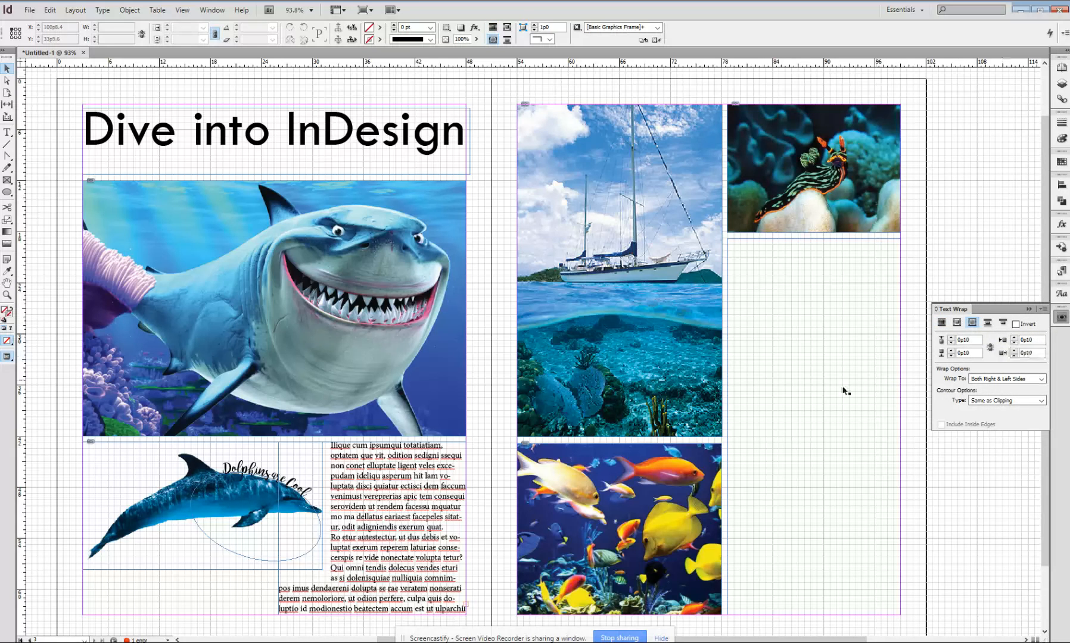
left_click(456, 465)
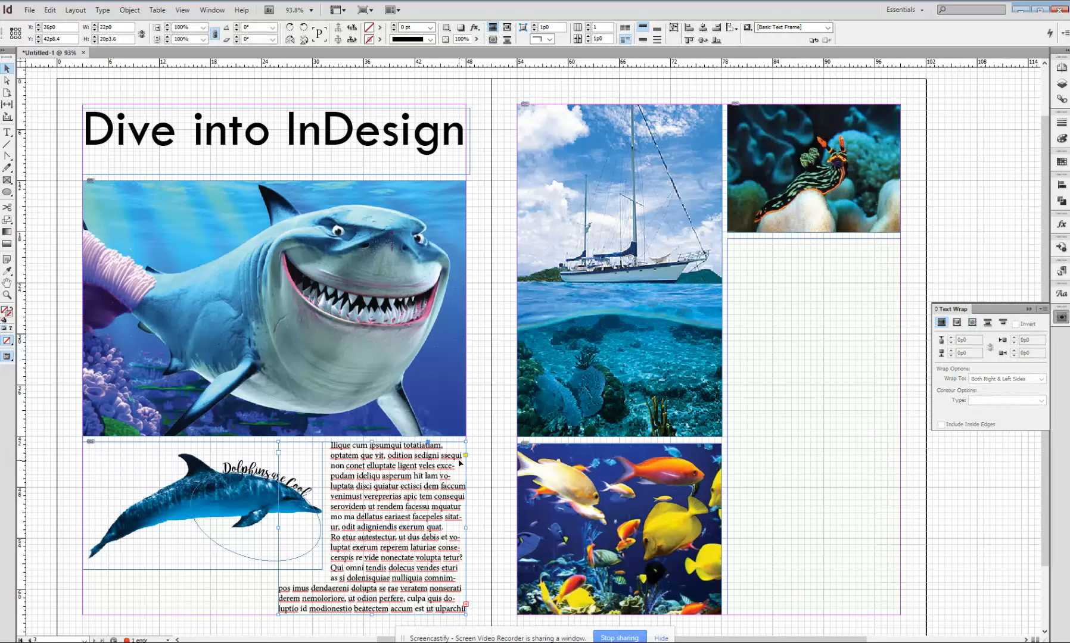
left_click(147, 516)
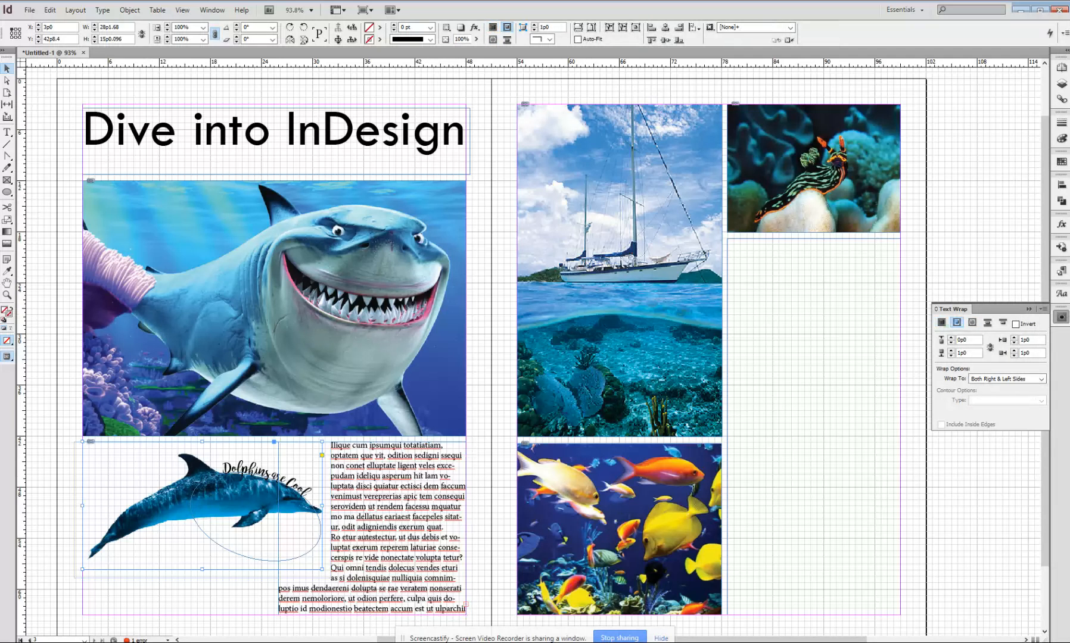
left_click(971, 322)
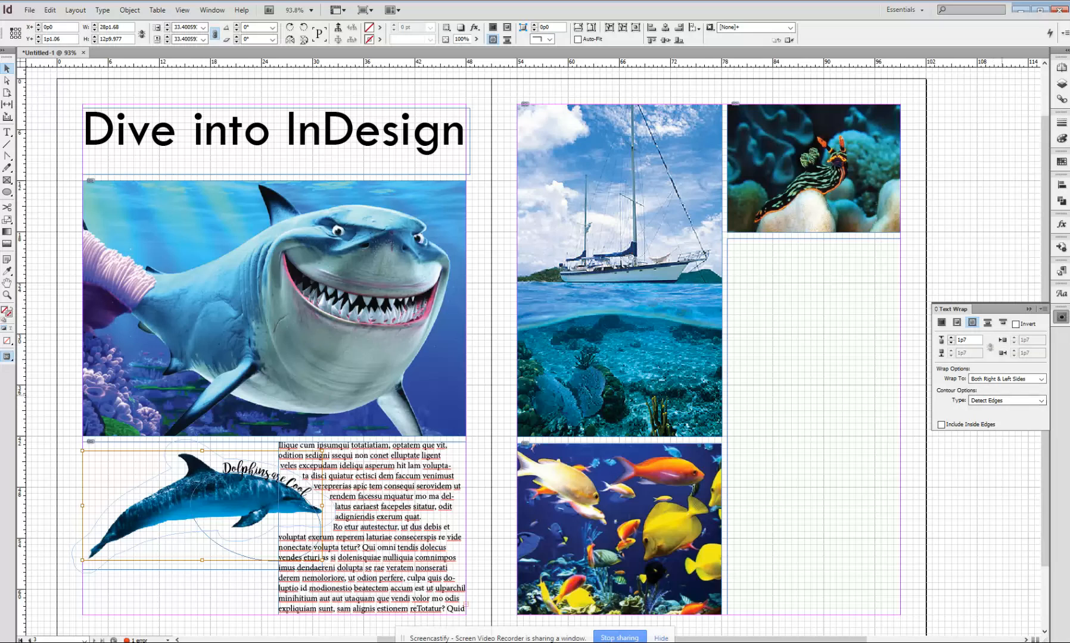
Step: Try the Bounding Box contour type on the dolphin's wrap and return it to Detect Edges
left_click(1007, 400)
left_click(996, 411)
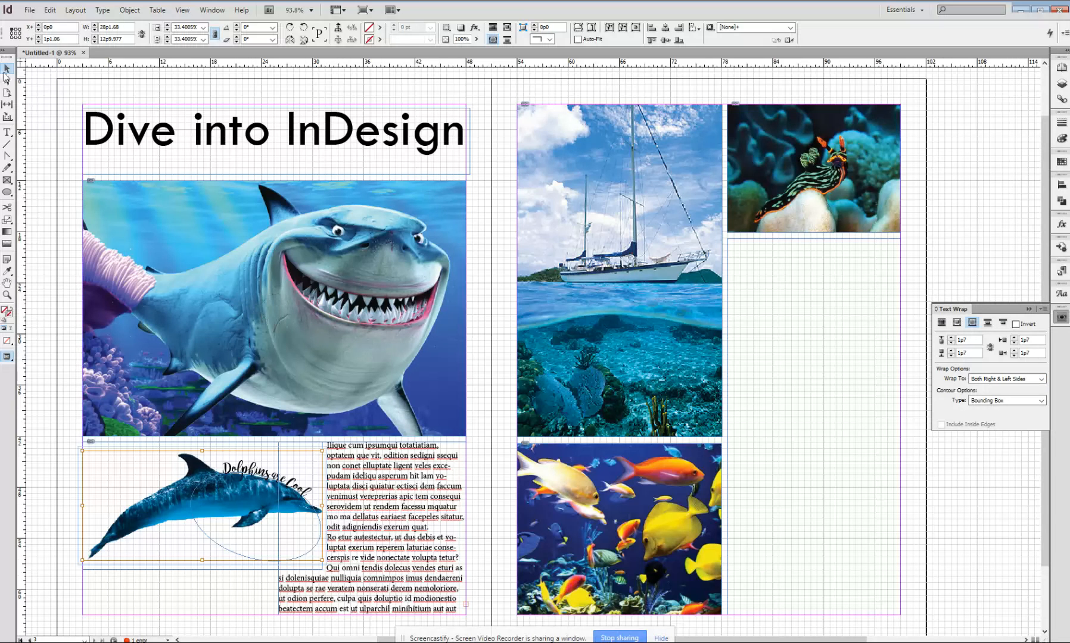
left_click(138, 569)
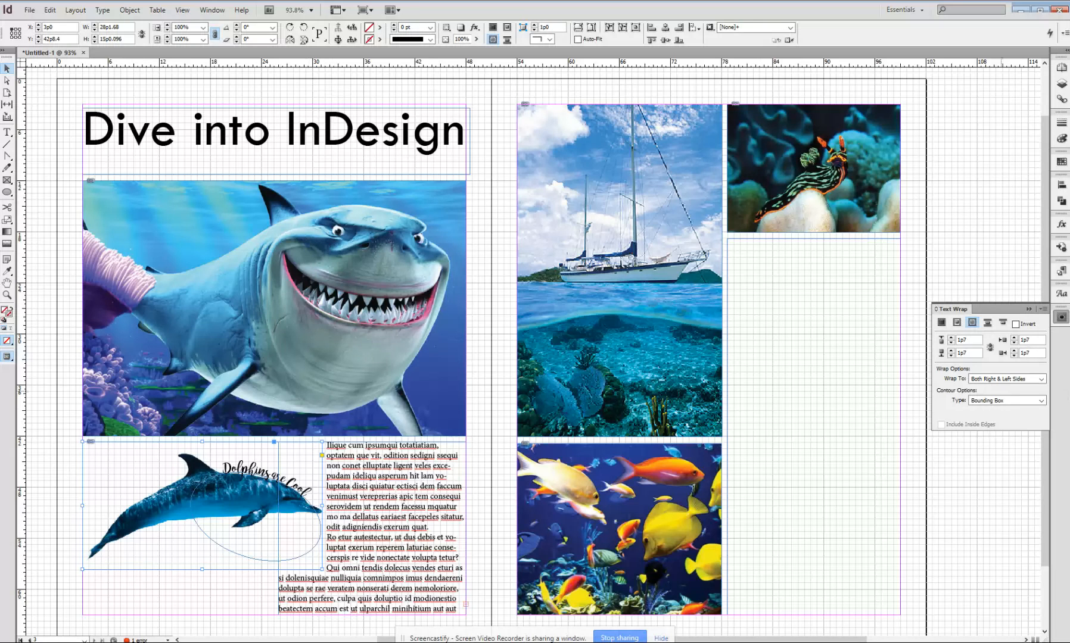
left_click(1041, 401)
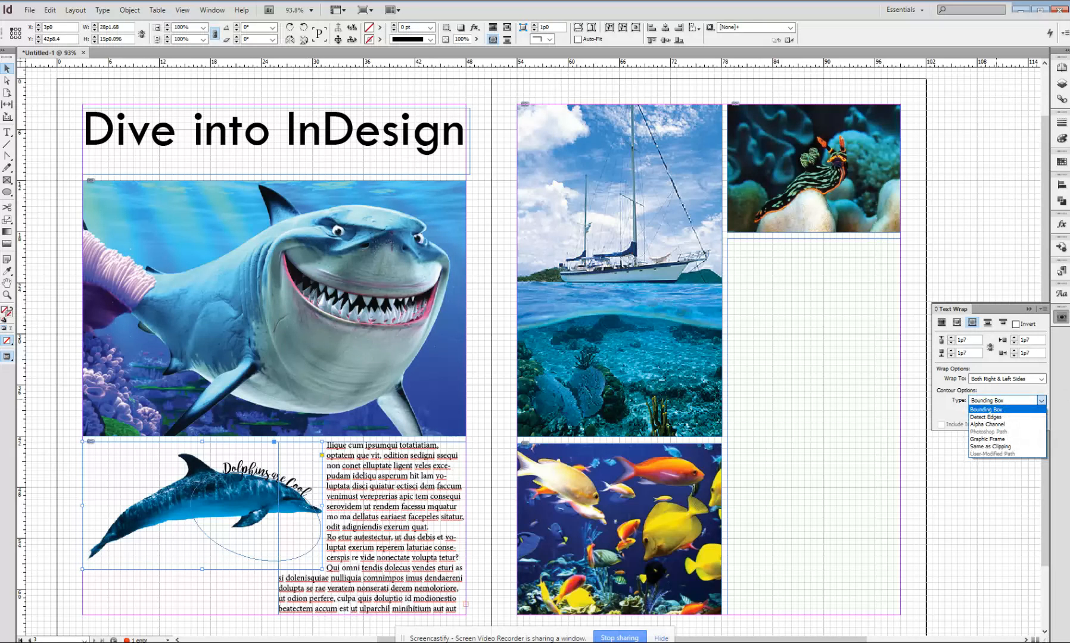
left_click(986, 417)
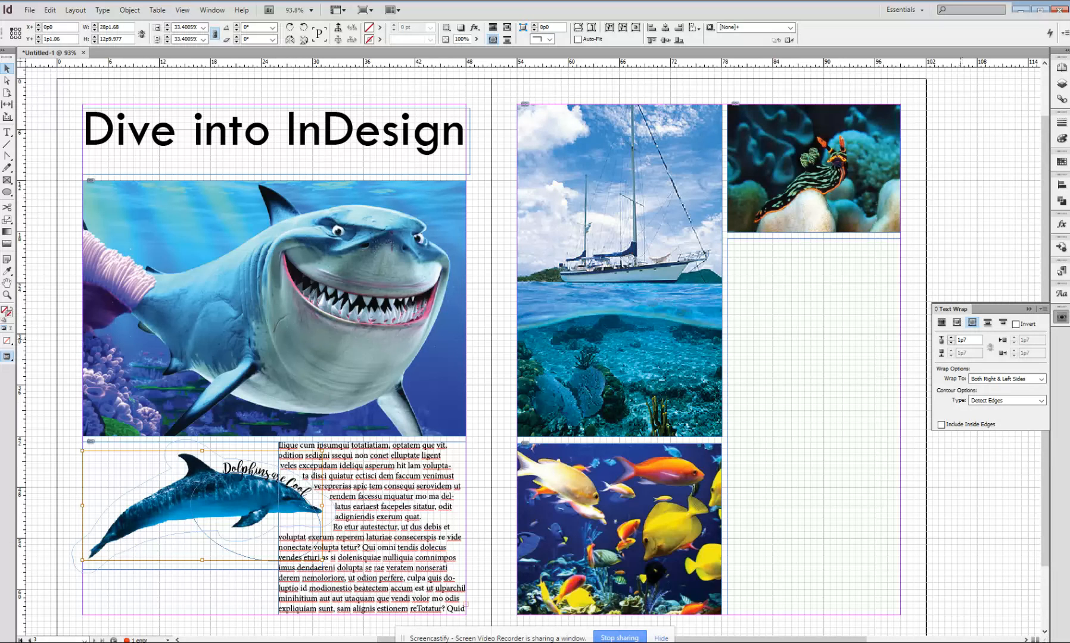
Step: Reduce the dolphin's text wrap offset to 0p5
left_click(950, 343)
left_click(951, 342)
left_click(951, 342)
left_click(950, 342)
left_click(951, 342)
left_click(951, 343)
left_click(950, 342)
left_click(950, 343)
left_click(951, 342)
left_click(951, 343)
left_click(951, 343)
left_click(951, 342)
left_click(951, 343)
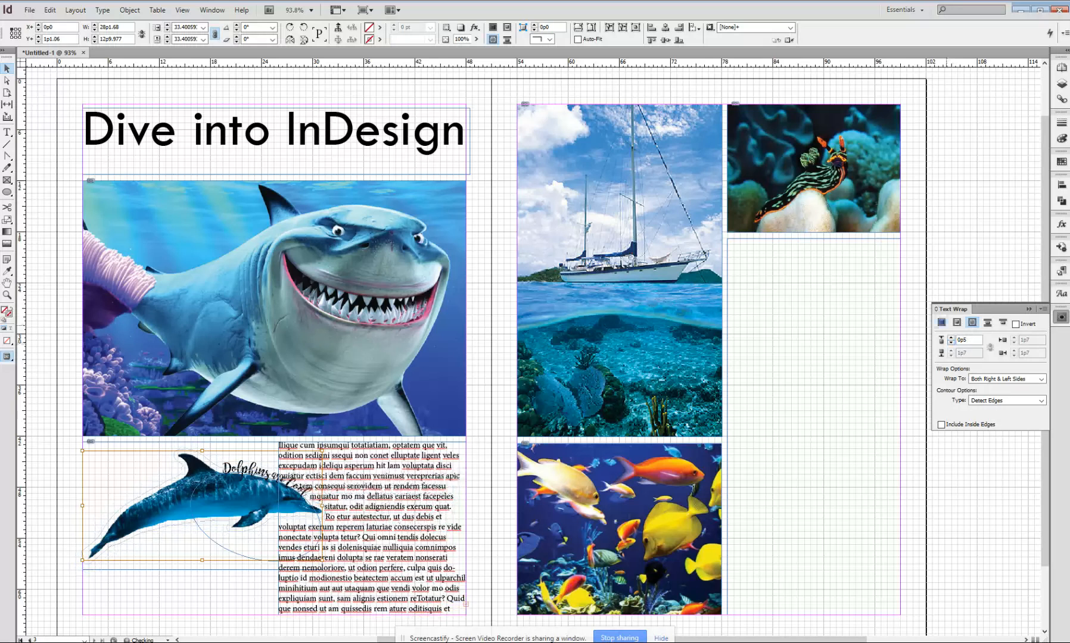
Step: Increase the dolphin's text wrap offset to 2p0
left_click(951, 337)
left_click(951, 337)
left_click(951, 337)
left_click(951, 337)
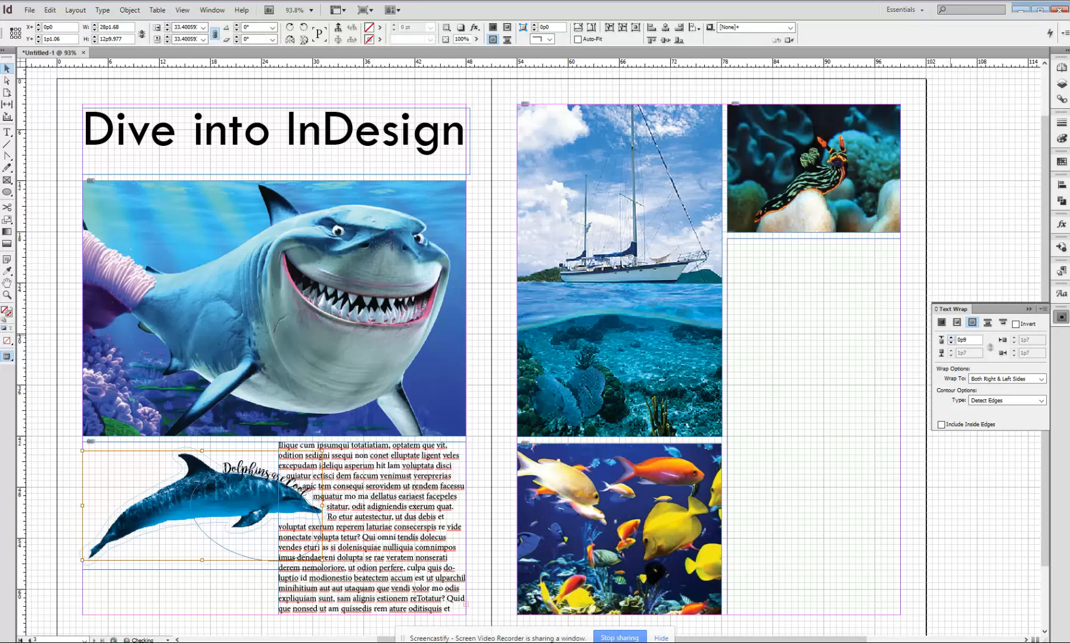
left_click(951, 337)
left_click(951, 337)
left_click(951, 337)
left_click(950, 337)
left_click(951, 337)
left_click(950, 337)
left_click(951, 338)
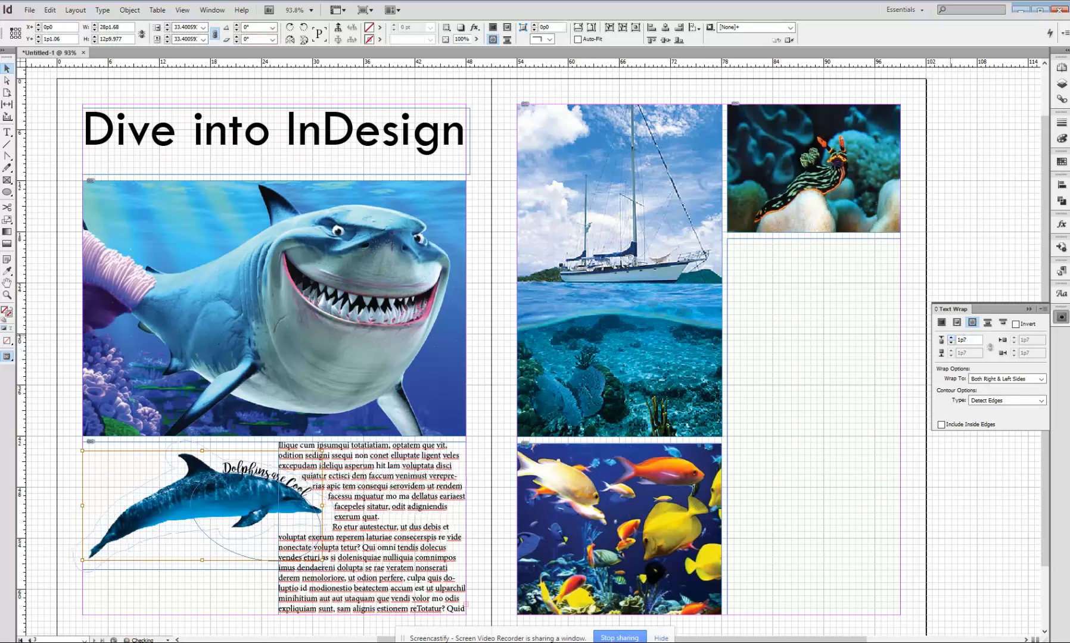
left_click(950, 337)
left_click(951, 337)
left_click(950, 337)
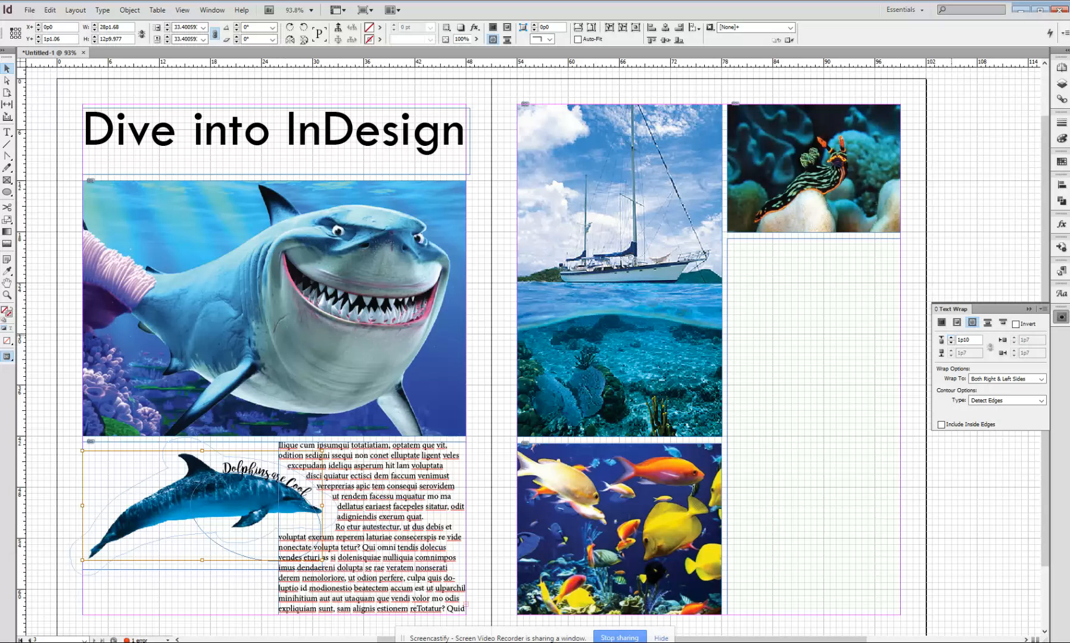
left_click(951, 338)
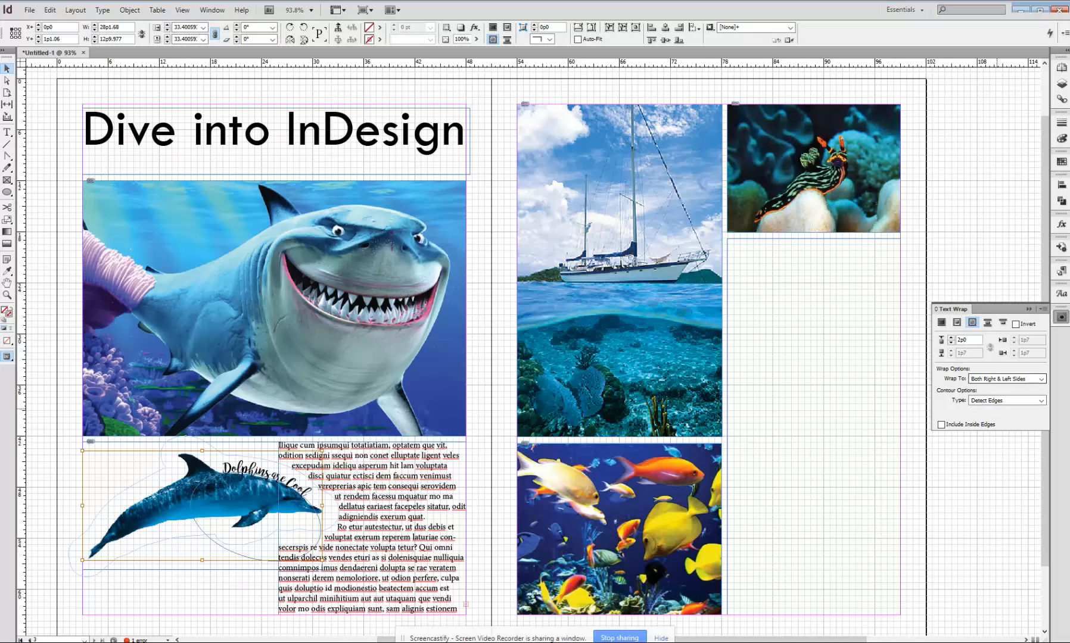
Step: Try the Jump Object and Jump to Next Column wraps on the dolphin, returning to the object-shape wrap with the Detect Edges contour
left_click(1007, 400)
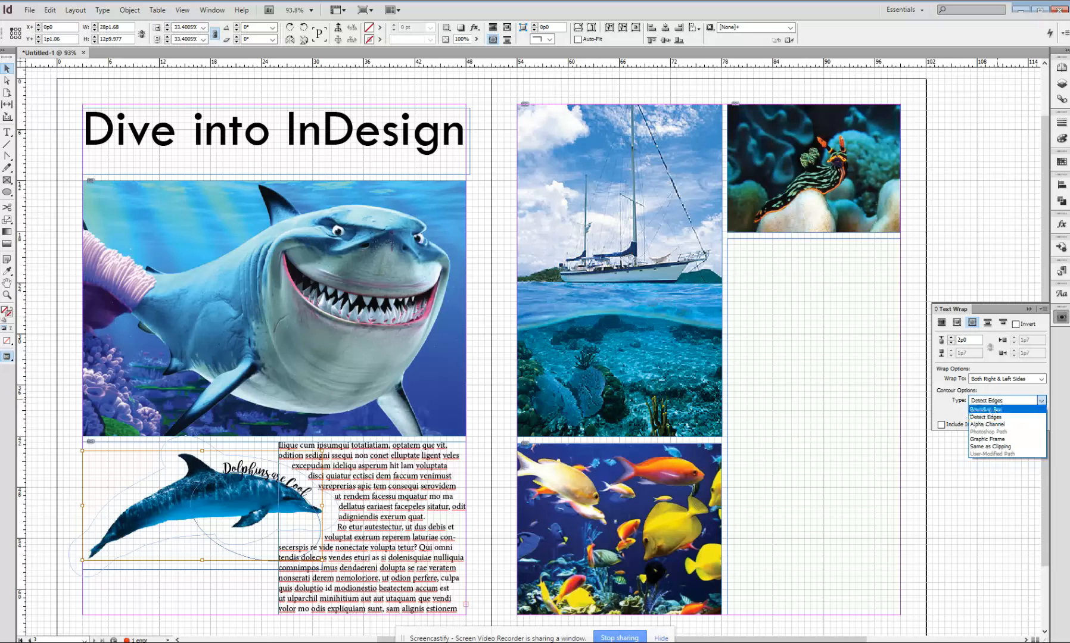
left_click(987, 417)
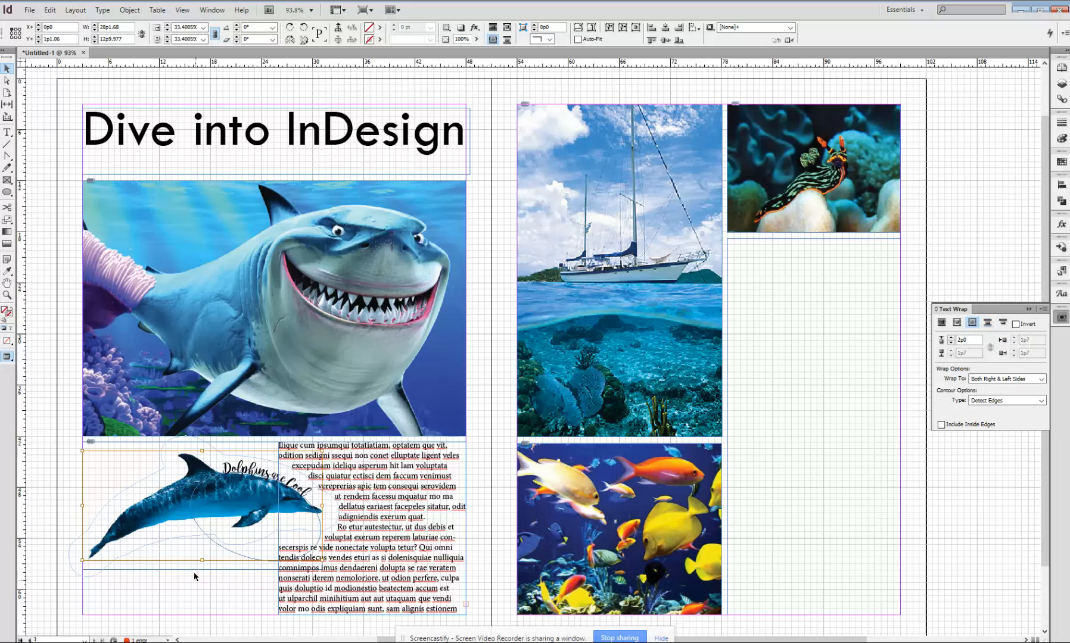
left_click(987, 323)
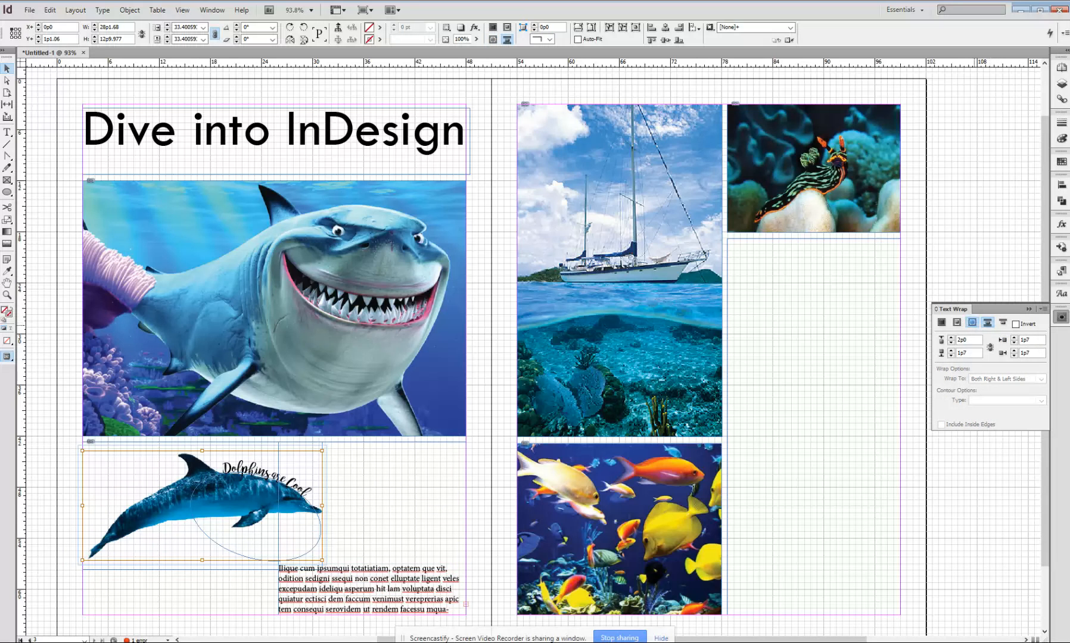
left_click(972, 322)
left_click(1003, 322)
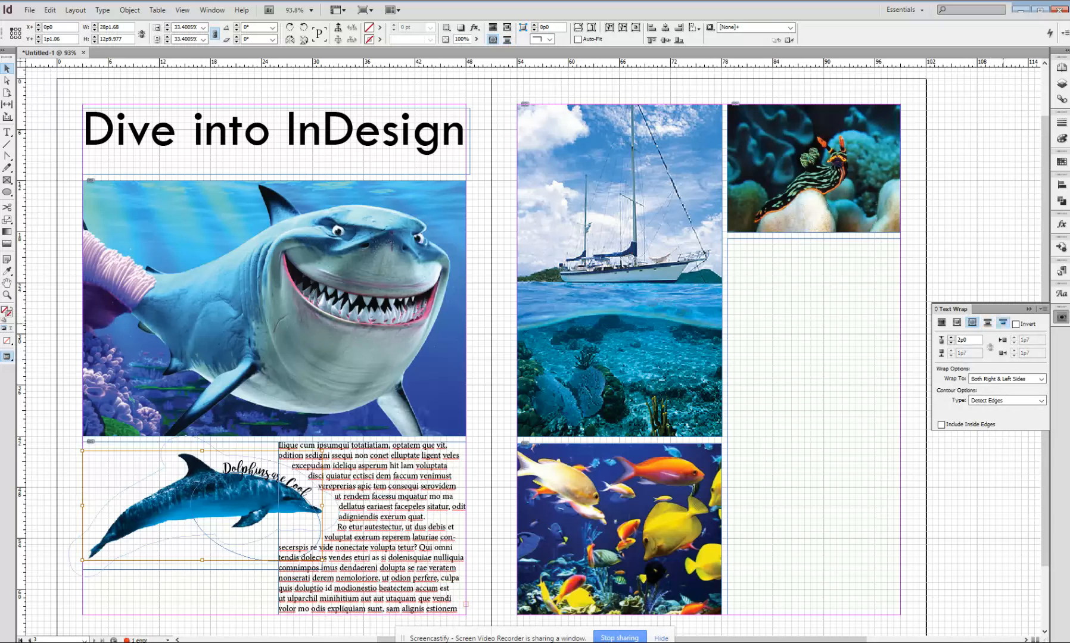
left_click(972, 322)
Step: Invert the dolphin's text wrap and test it by moving the text frame over the dolphin and back beside it
left_click(1016, 324)
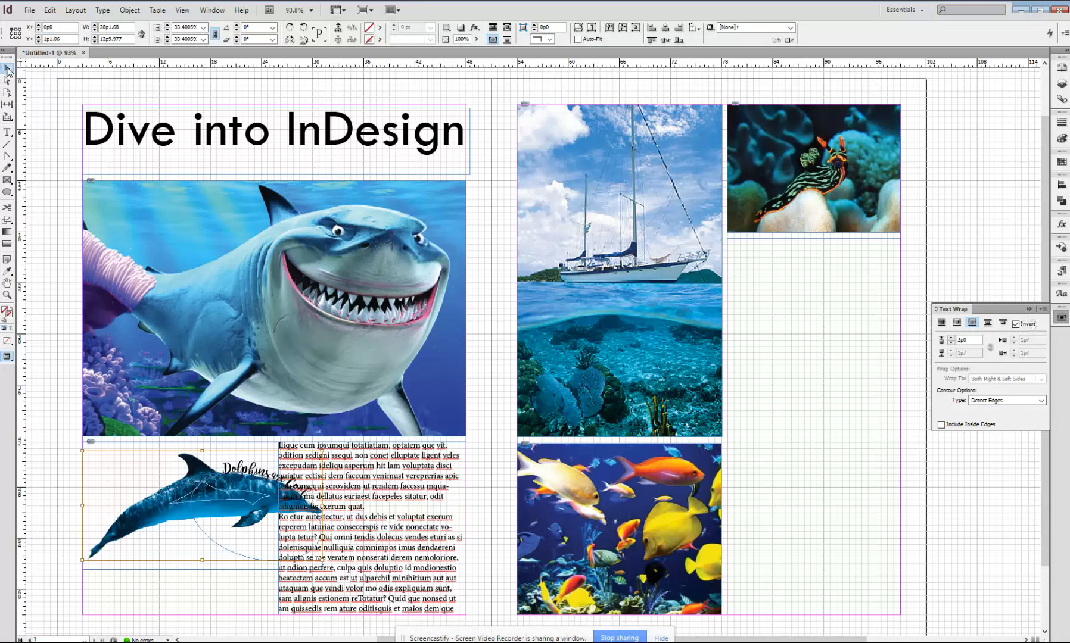
left_click_drag(370, 537, 233, 518)
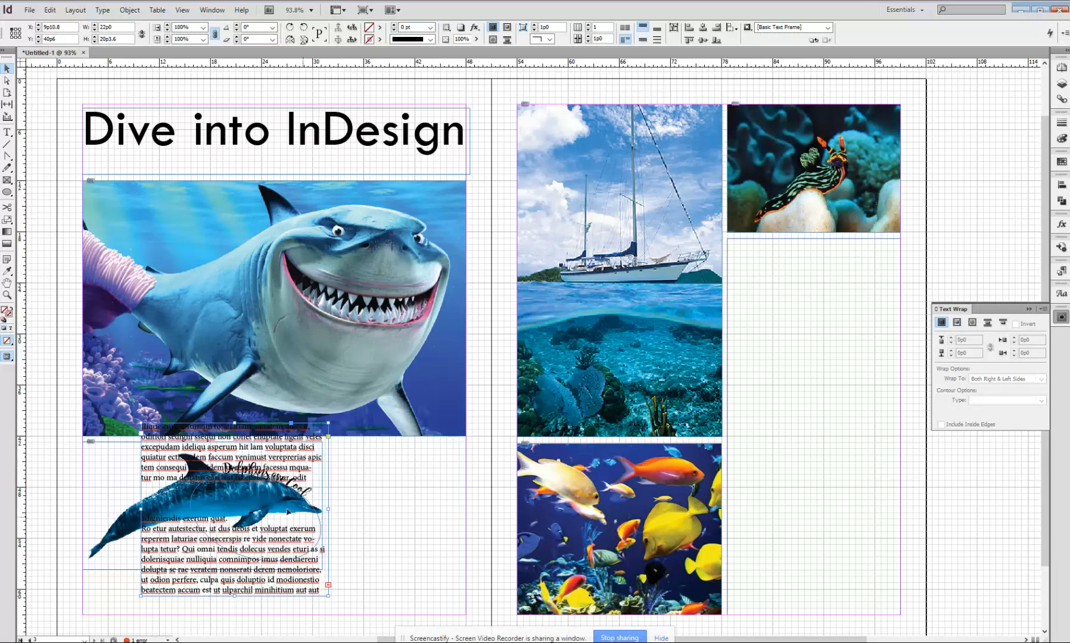
left_click_drag(207, 579, 348, 599)
Step: Turn off Invert for the dolphin's text wrap and keep Wrap To on Both Right & Left Sides
left_click(972, 322)
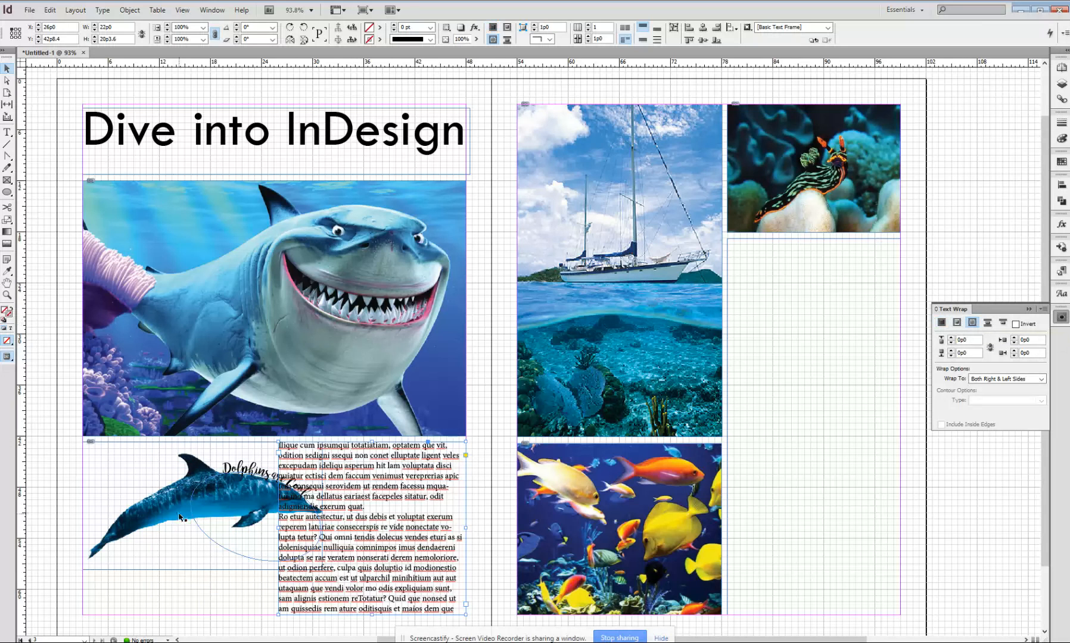
left_click(191, 499)
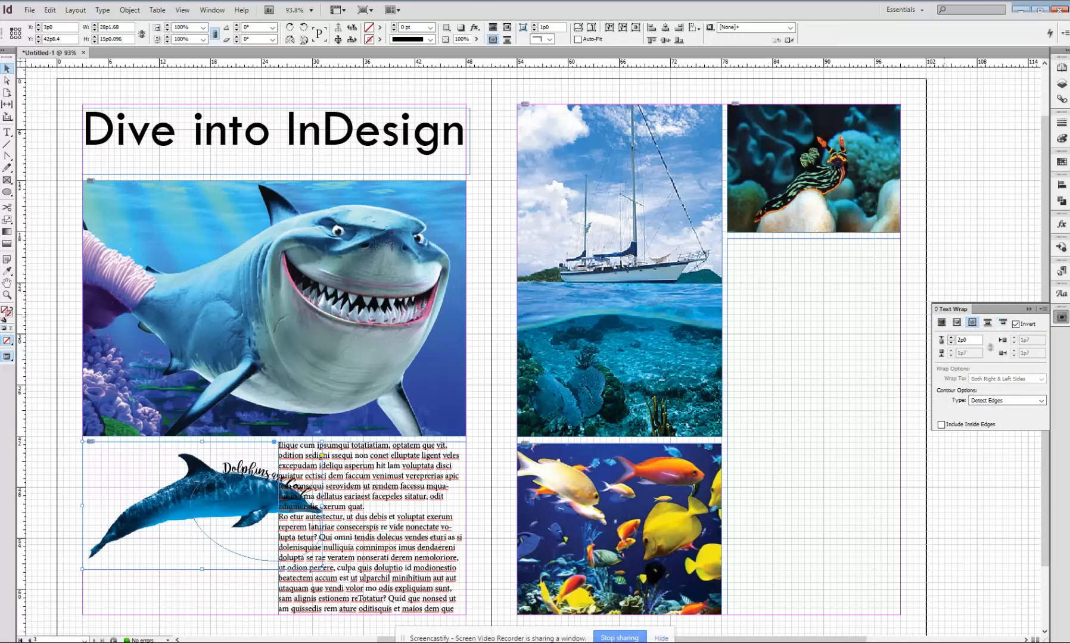
left_click(1016, 324)
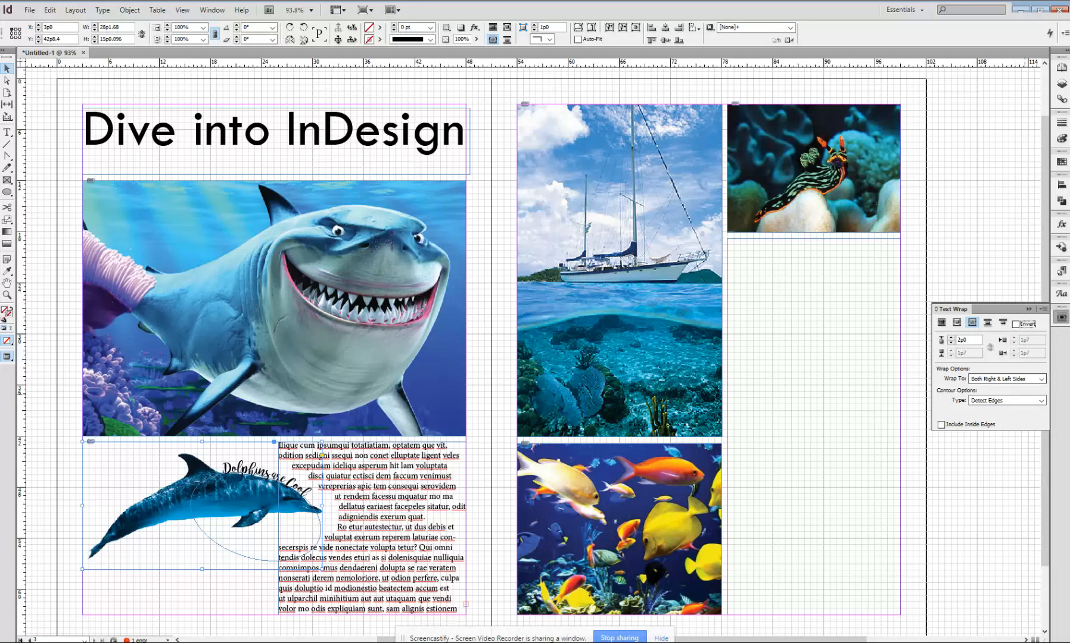
left_click(1041, 379)
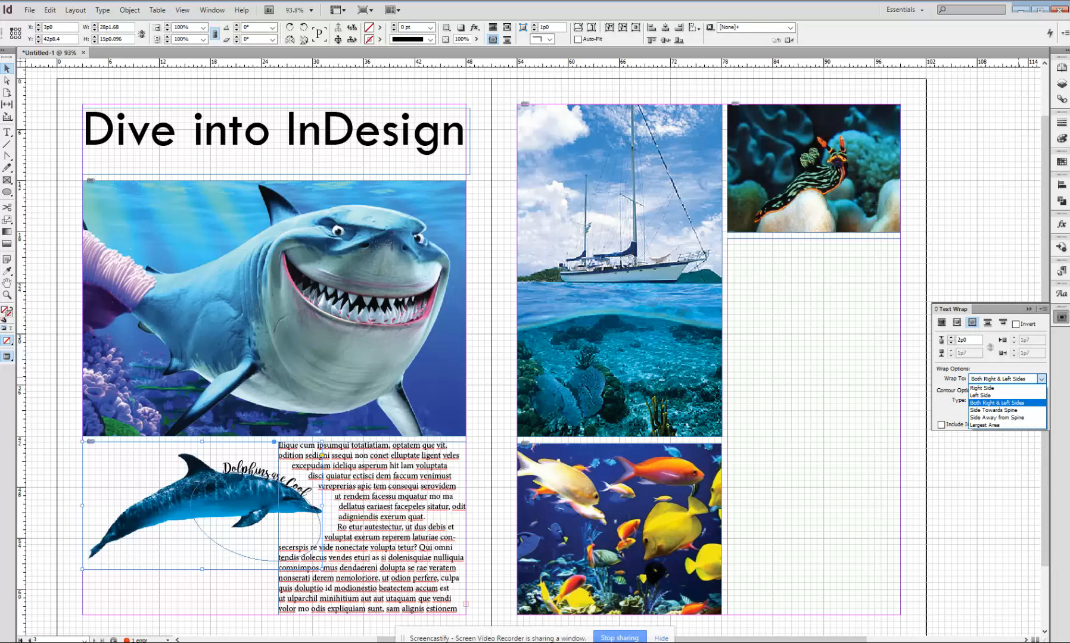
left_click(1017, 403)
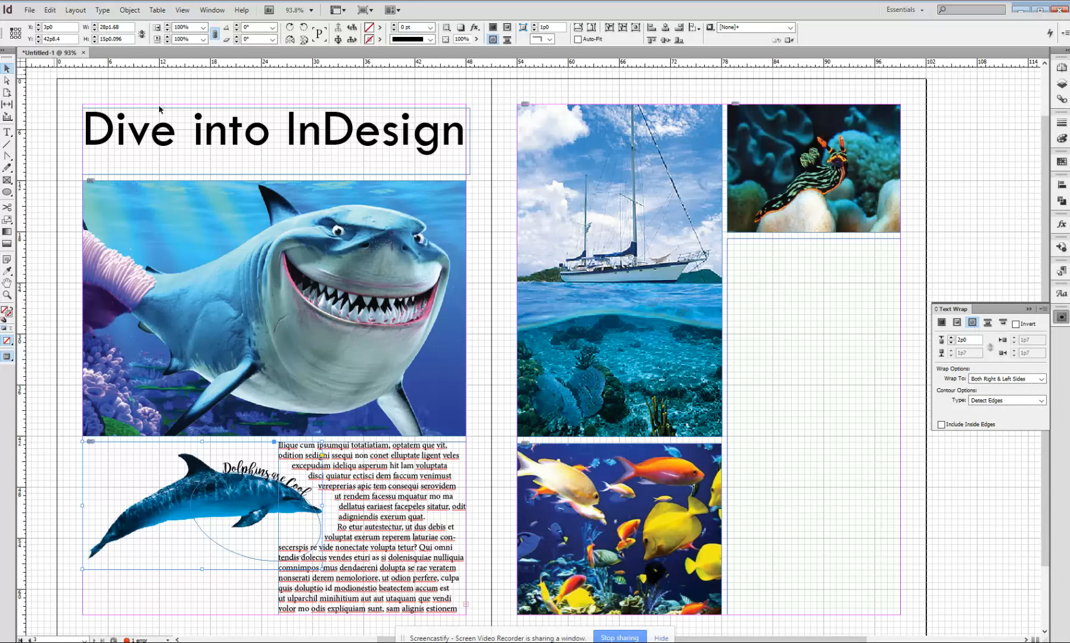
Step: Wrap text around the shark image's bounding box with linked offsets of 1p0 on all four sides
left_click(784, 362)
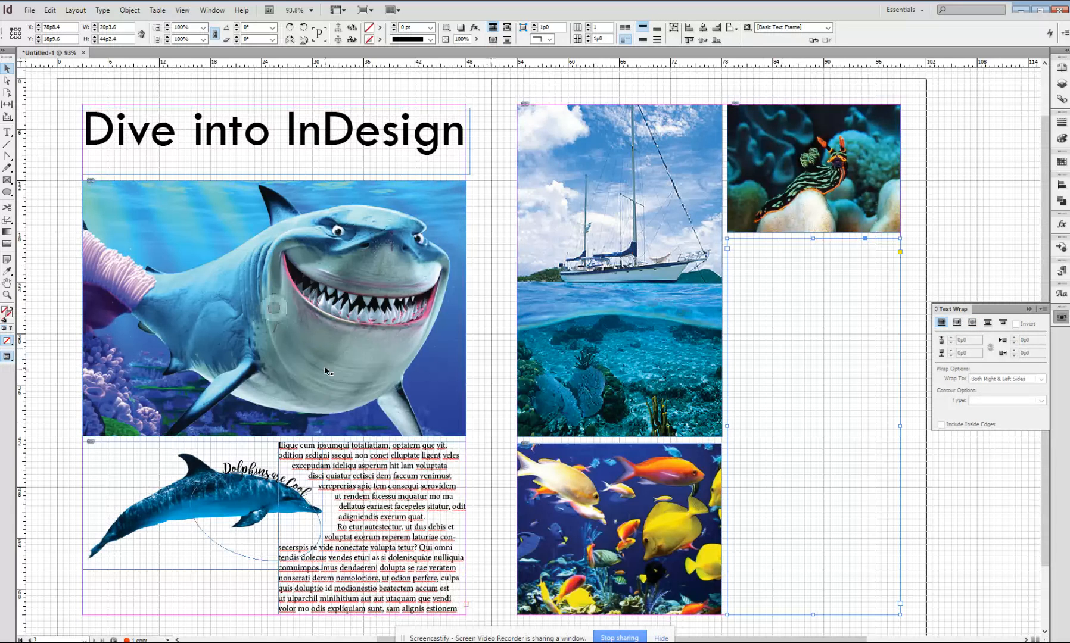
left_click(325, 363)
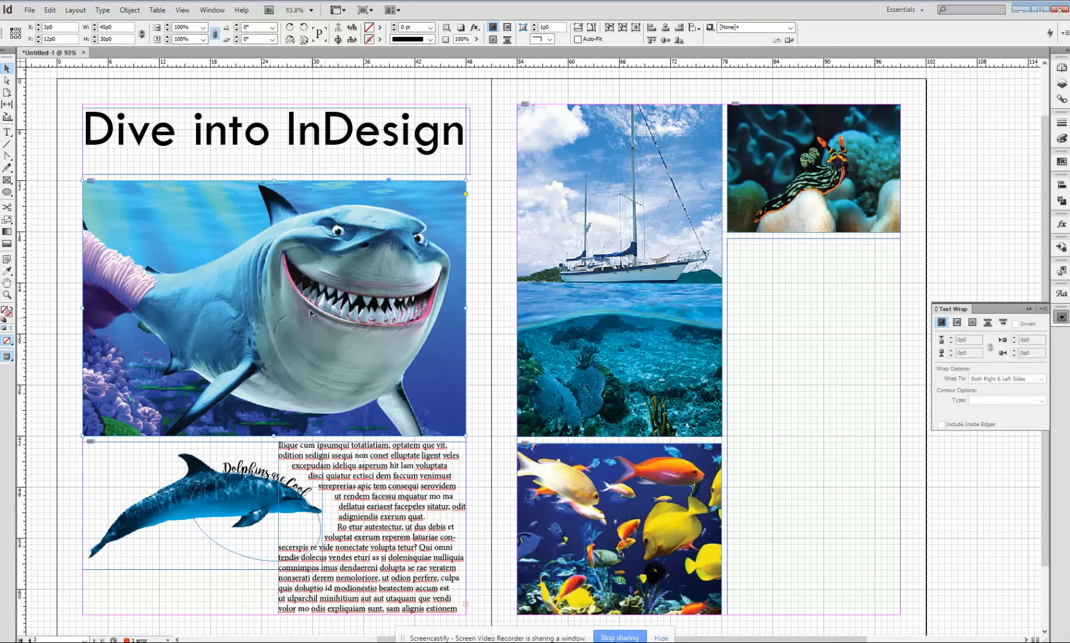
left_click(957, 322)
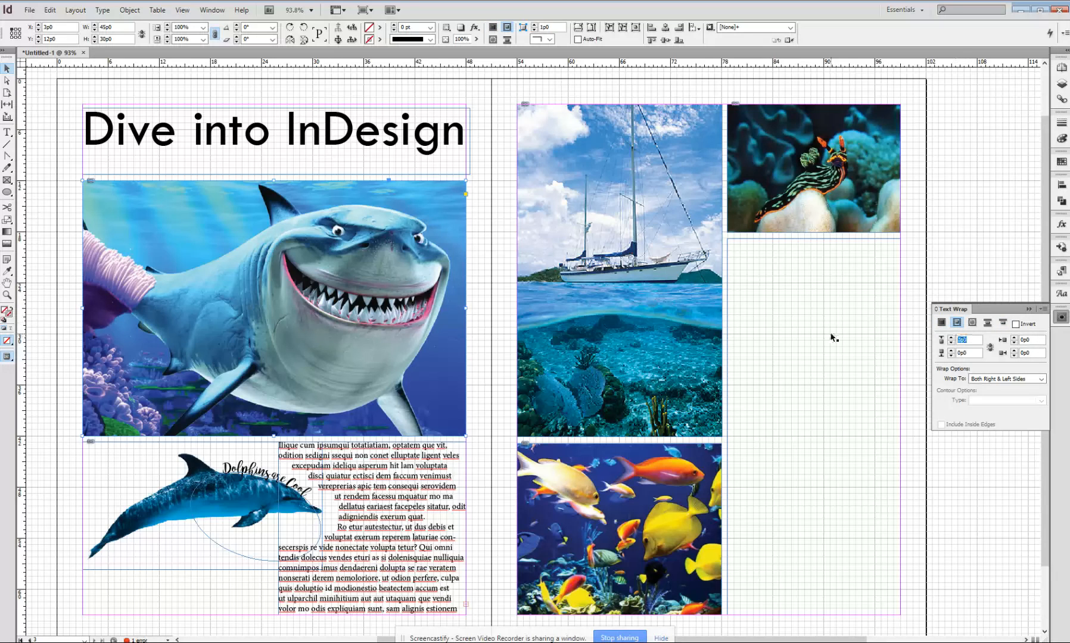
type("1")
key("Tab")
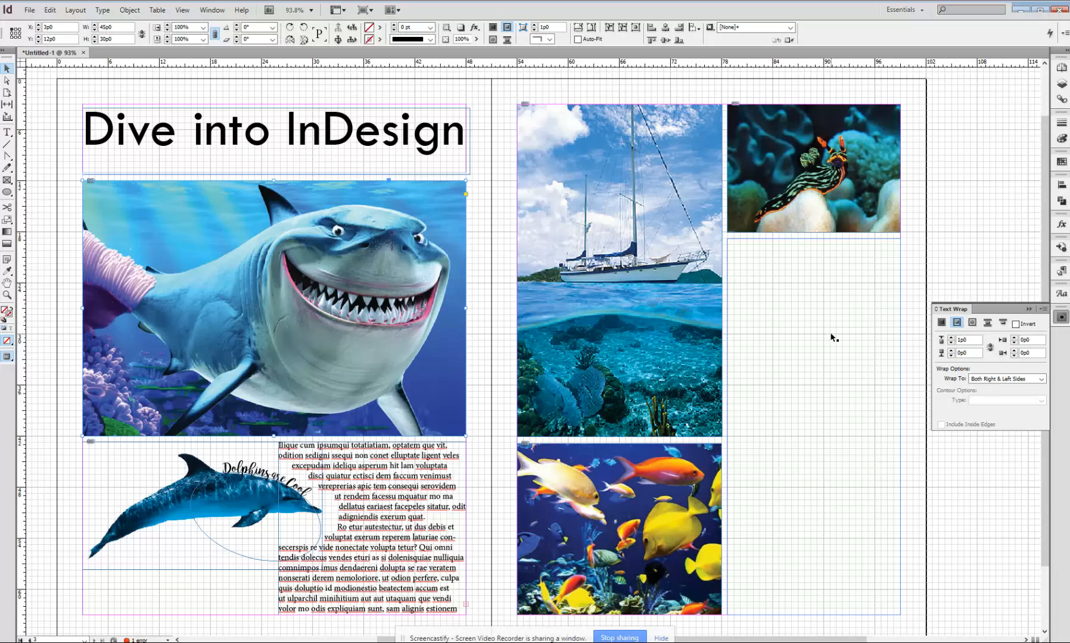
left_click(989, 347)
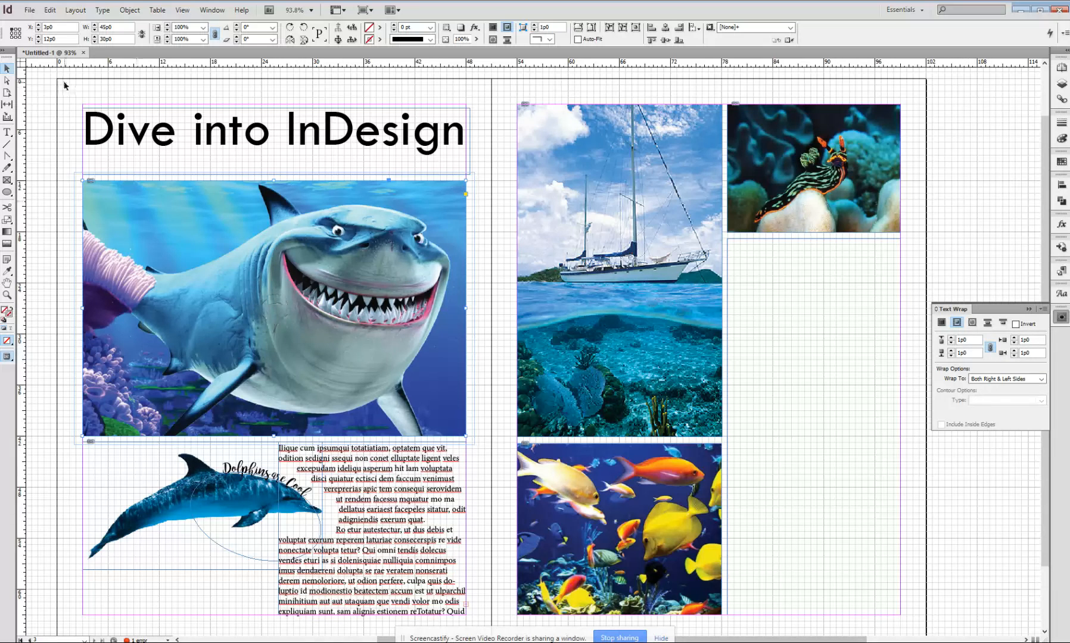
Step: Draw a text frame about 8p0 by 5p8.4 across the title, containing the number 1 in the bromello font
left_click(340, 145)
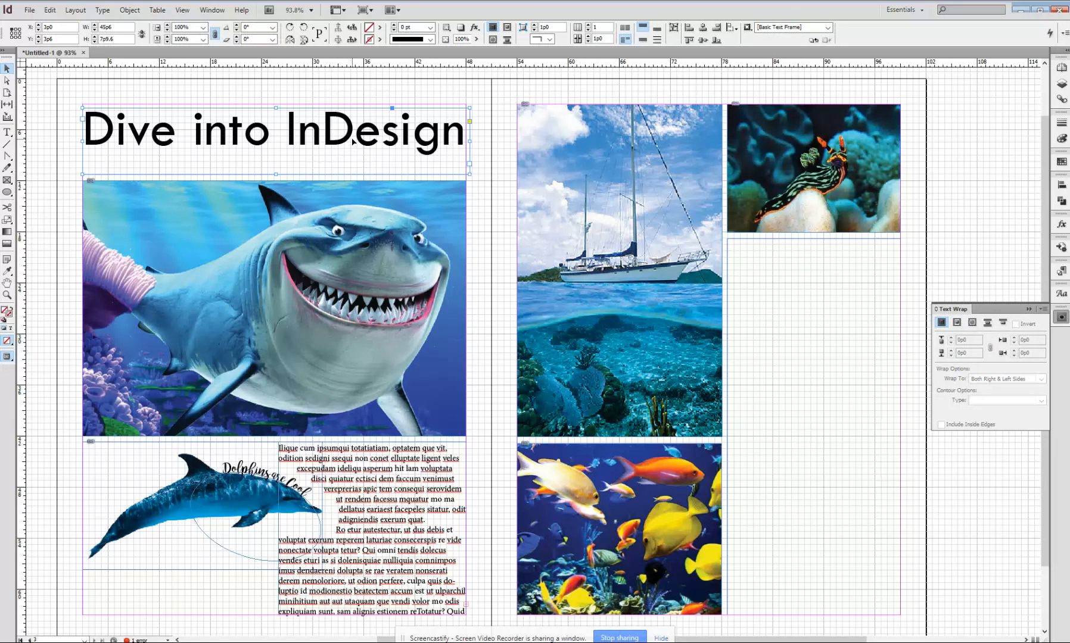
left_click(7, 131)
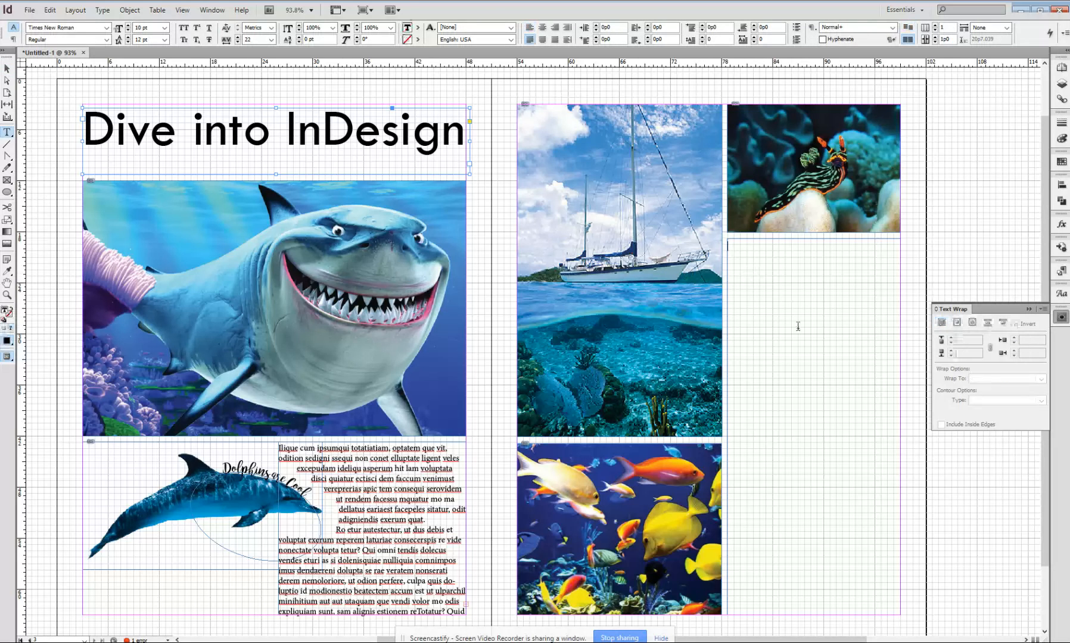
left_click_drag(189, 90, 257, 137)
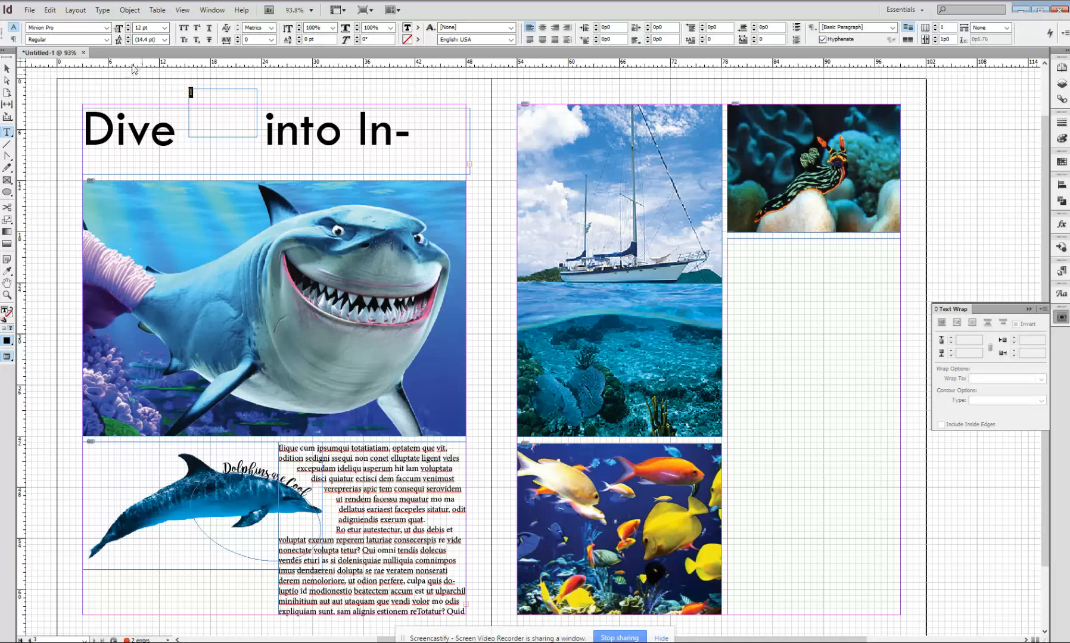
left_click(106, 27)
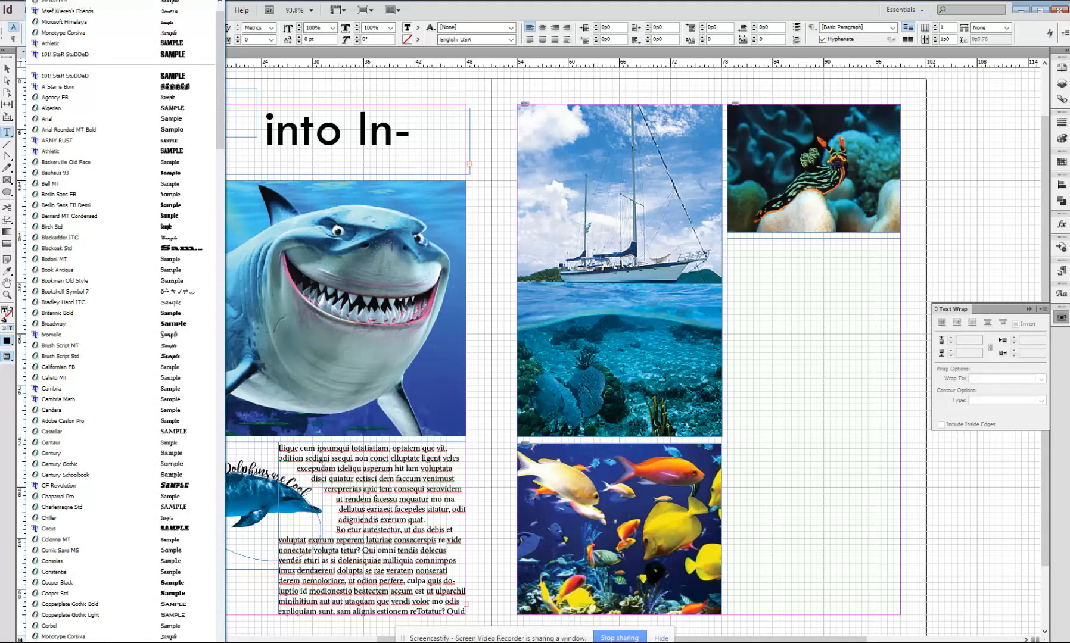
scroll(121, 321, "up", 1)
left_click(66, 2)
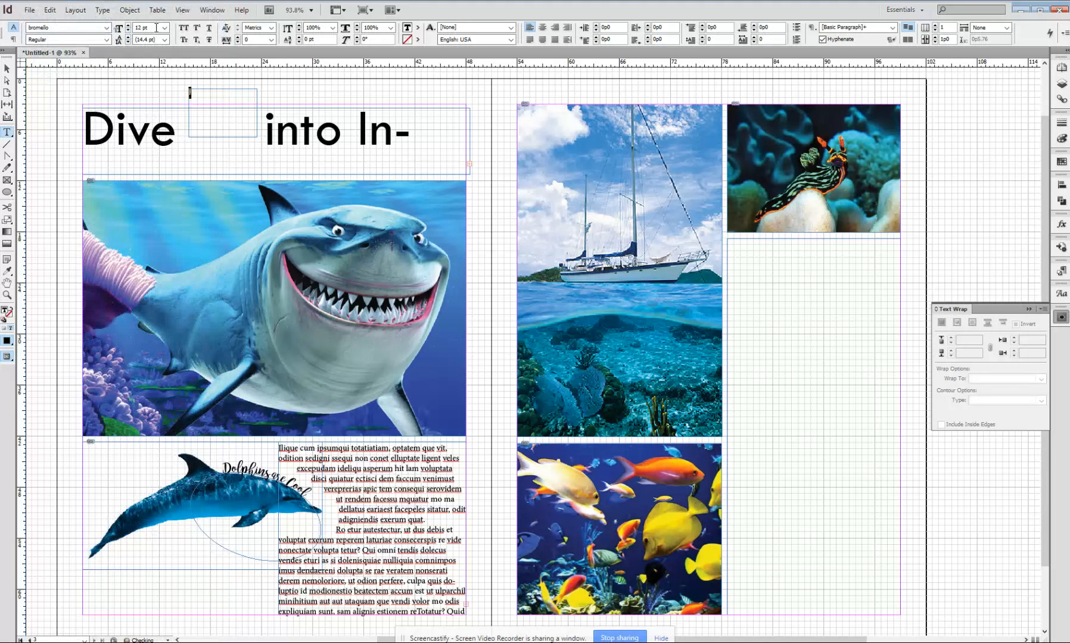
Step: Shrink the number 1's text frame to about 2p3.6 by 2p9.6 and place it in the shark image's upper-left corner
left_click(7, 68)
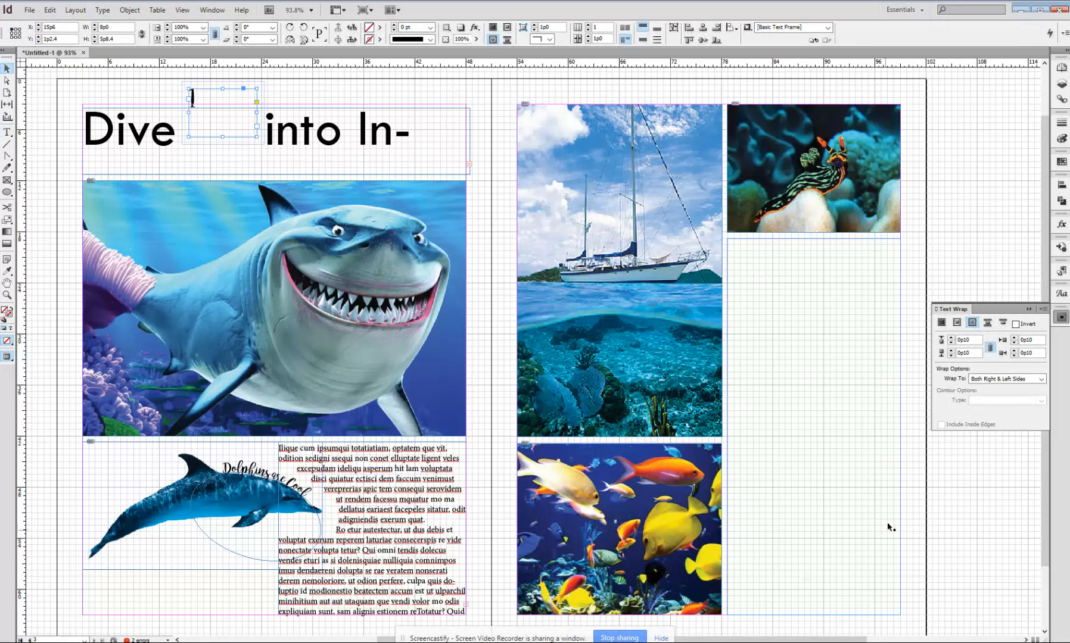
left_click(257, 132)
left_click_drag(257, 136, 101, 202)
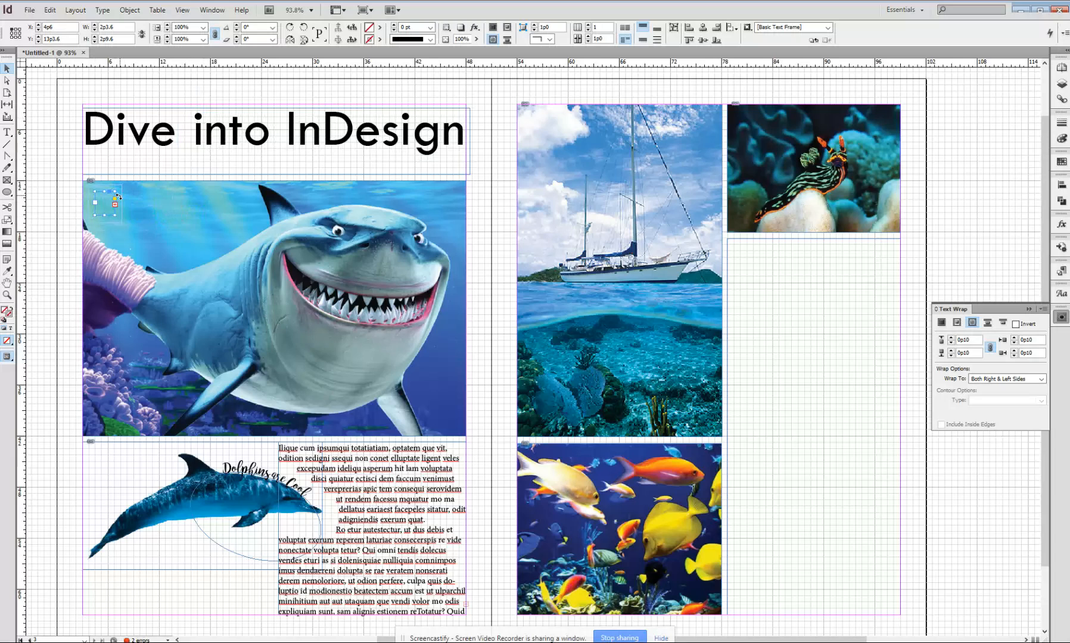
Step: Adjust the number frame's text frame options so the 1 displays on top of the shark image despite its text wrap
left_click(273, 308)
left_click(106, 11)
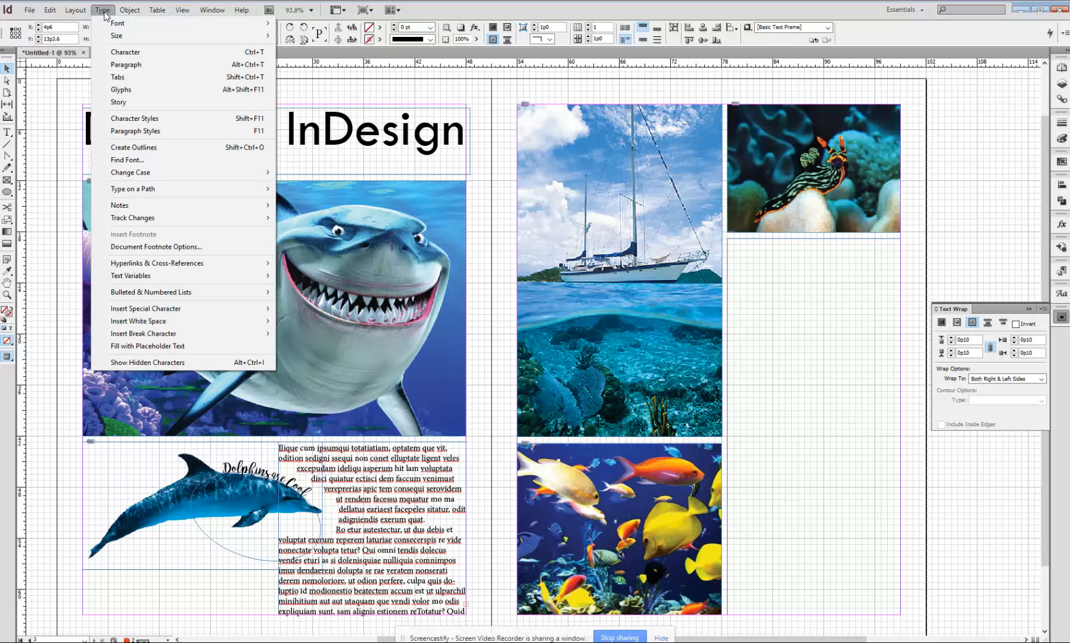
left_click(104, 10)
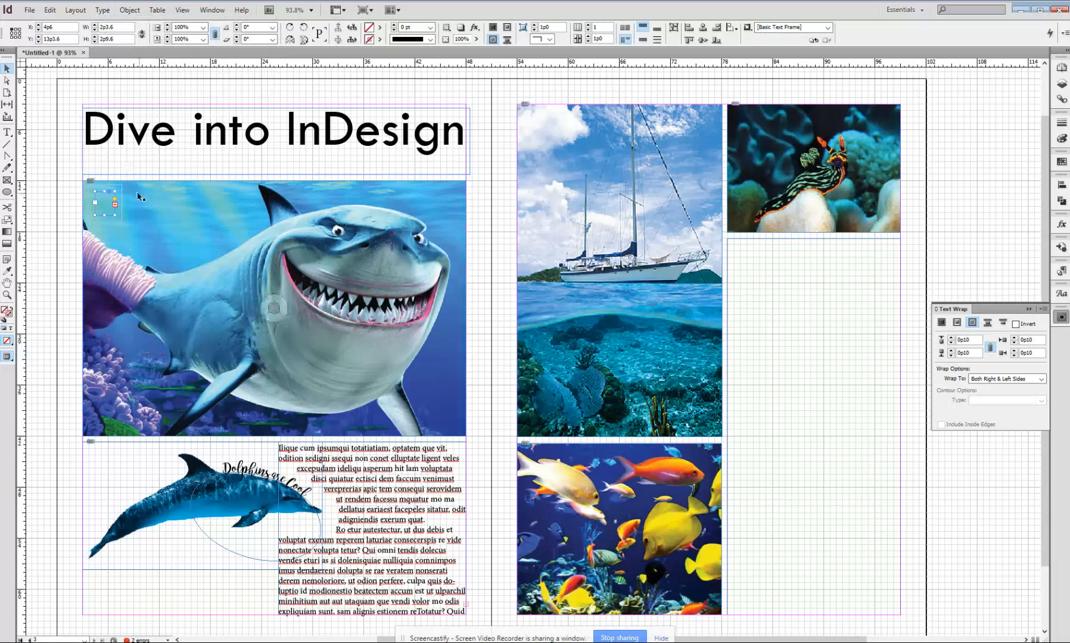
right_click(108, 214)
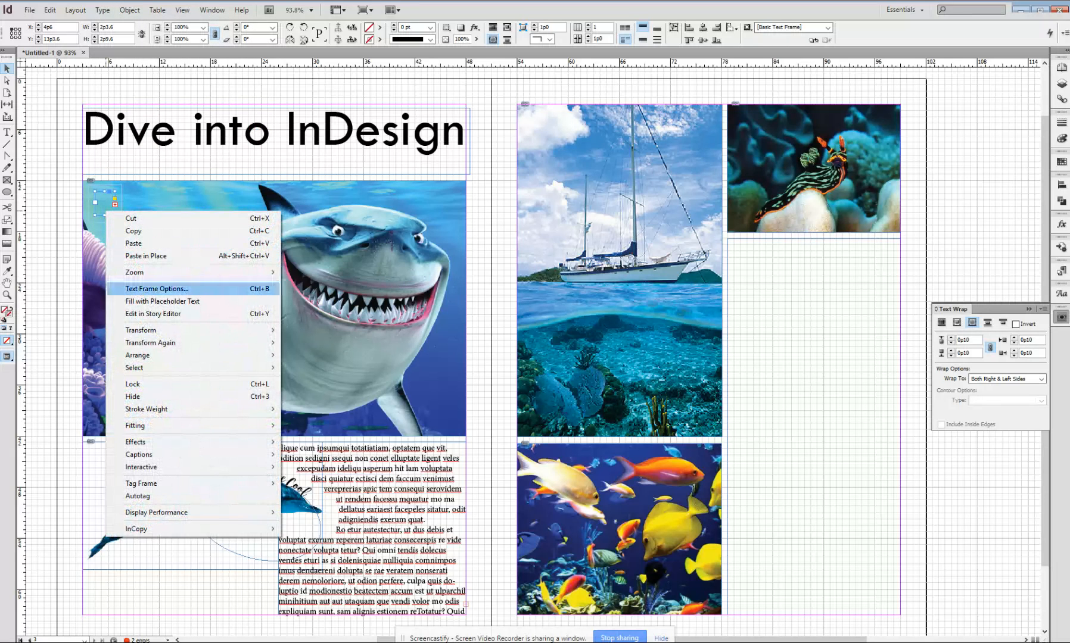
left_click(160, 289)
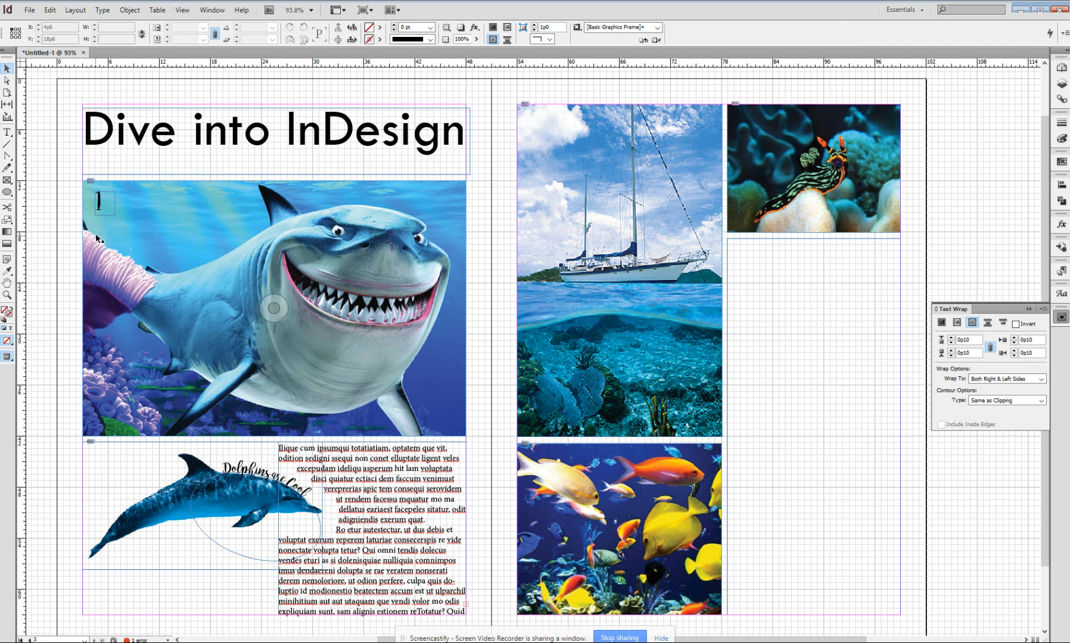
Step: Deselect the number frame and preview the spread without the grid, guides and frame edges
left_click(101, 203)
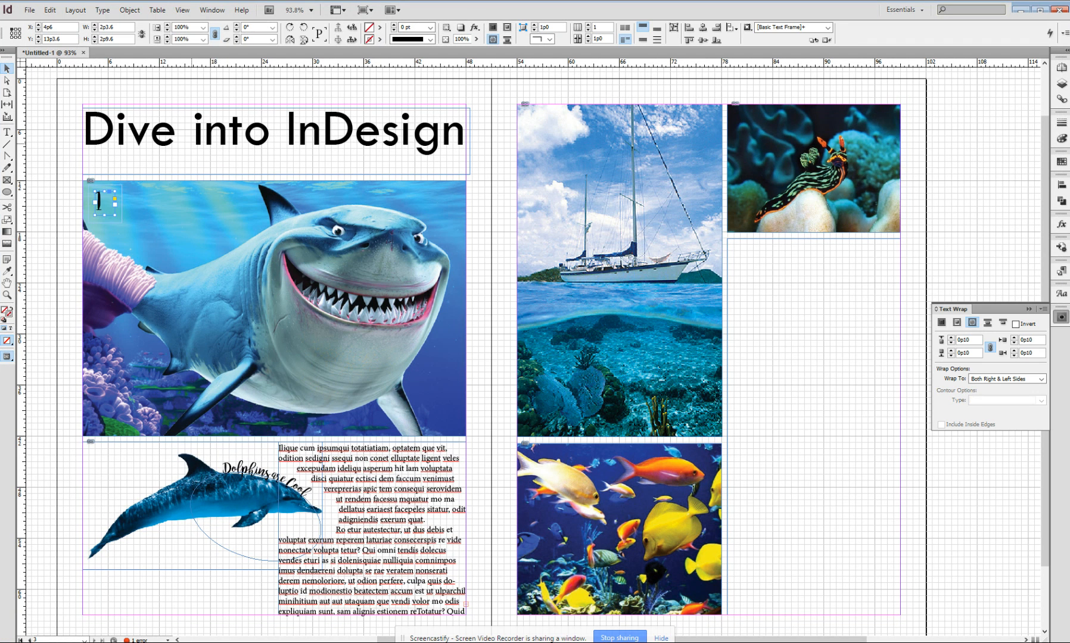
left_click(69, 191)
key("w")
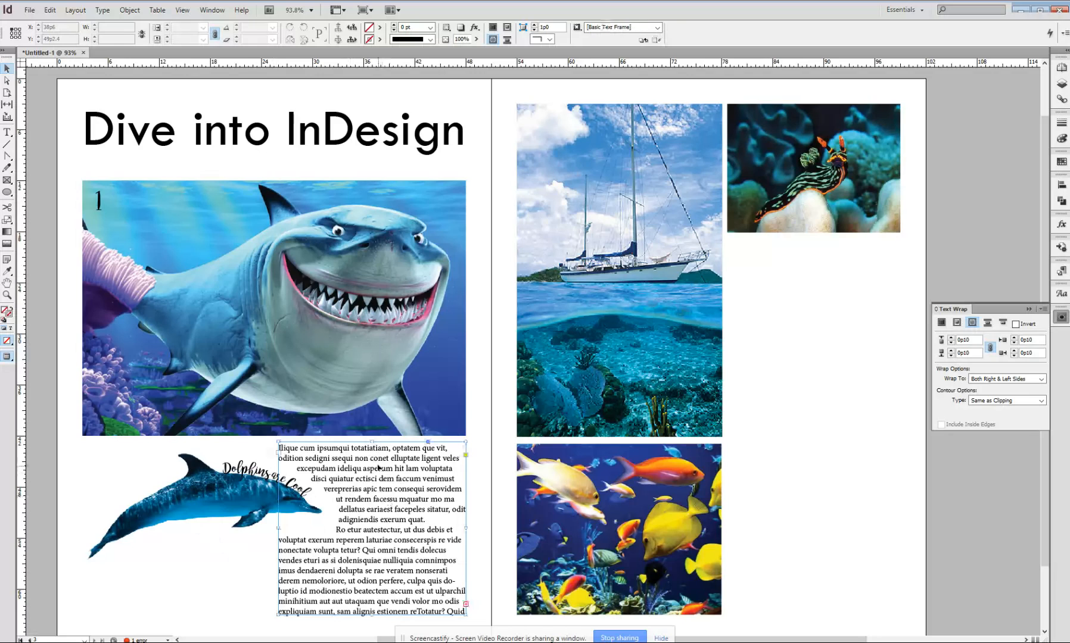
Step: Inspect the wrapped text beside the dolphin and the empty text area on the facing page in the preview
left_click(385, 501)
mouse_move(373, 442)
left_mouse_down()
mouse_move(374, 408)
mouse_move(368, 445)
left_mouse_up()
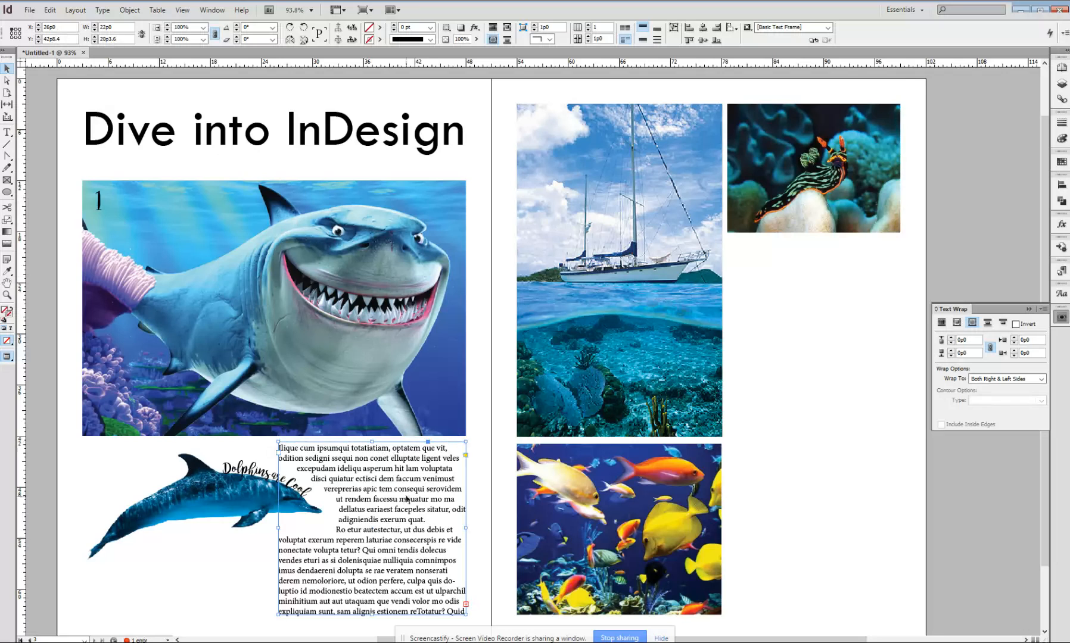
scroll(405, 495, "down", 2)
scroll(405, 496, "up", 3)
left_click(872, 399)
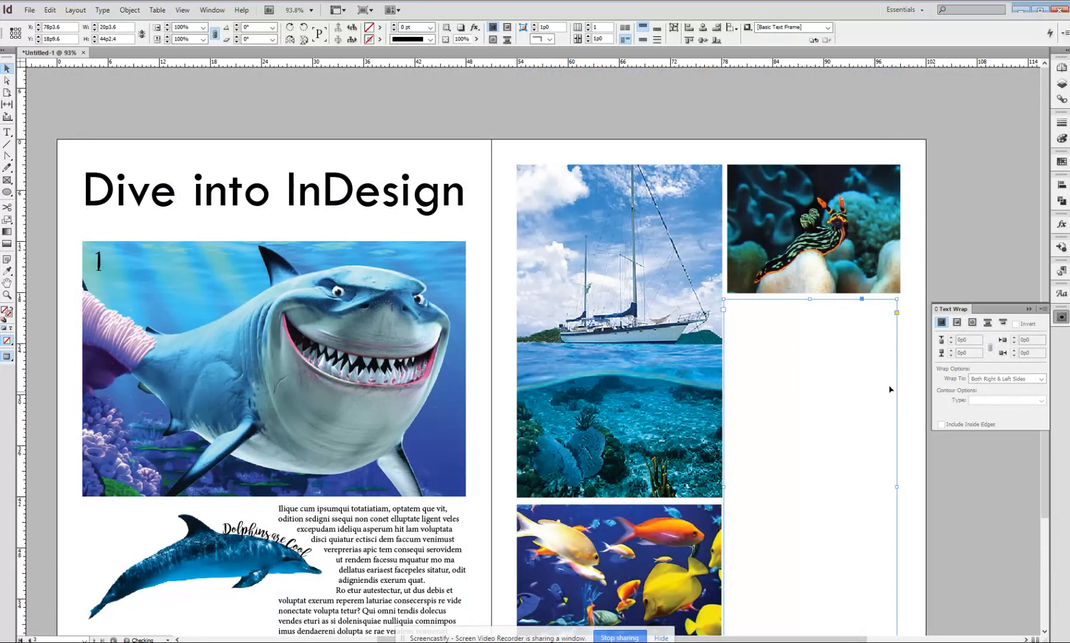
left_click(915, 370)
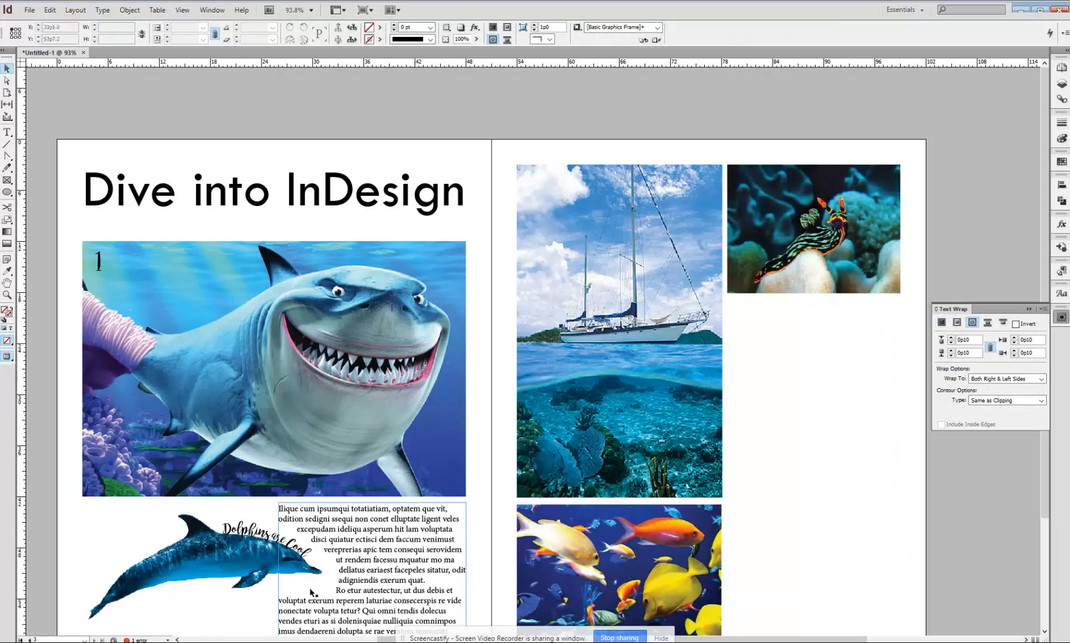
scroll(410, 544, "down", 3)
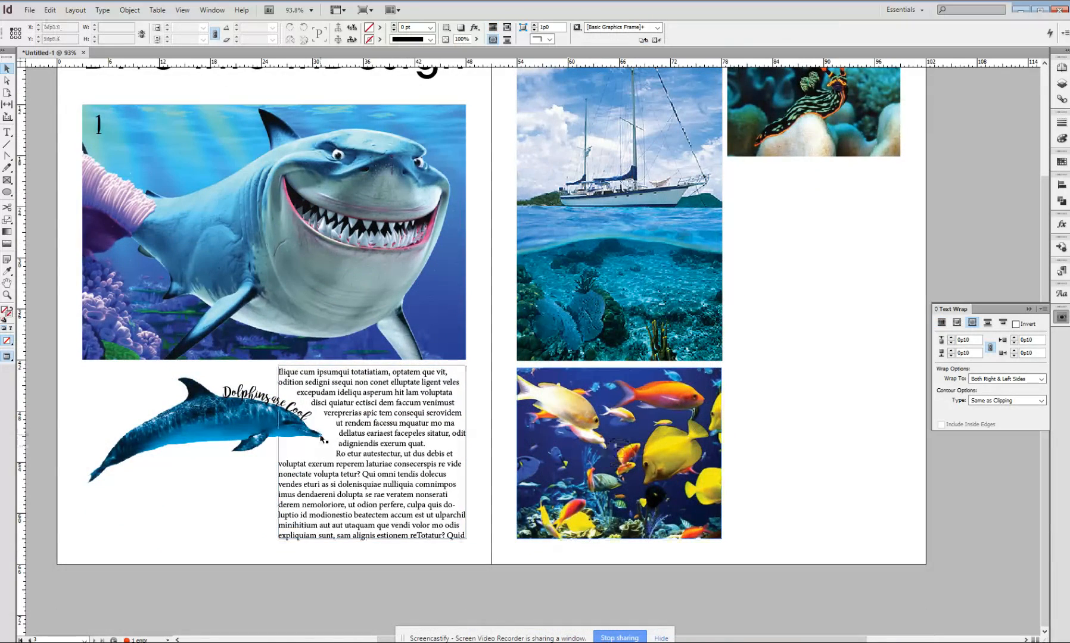